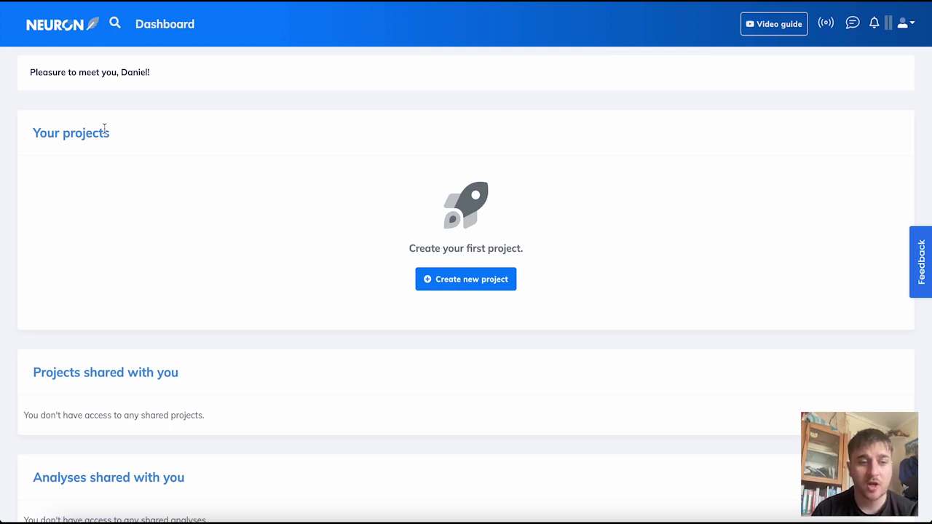
Step: Create a getyoutubesubsnow.com project with Google UK as search engine and its default language chosen
scroll(80, 404, down, 2)
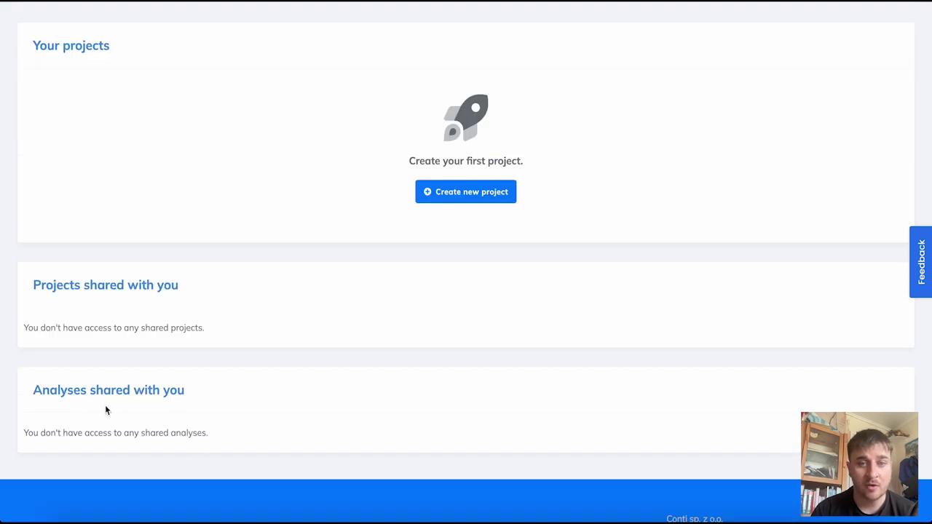
scroll(102, 410, up, 2)
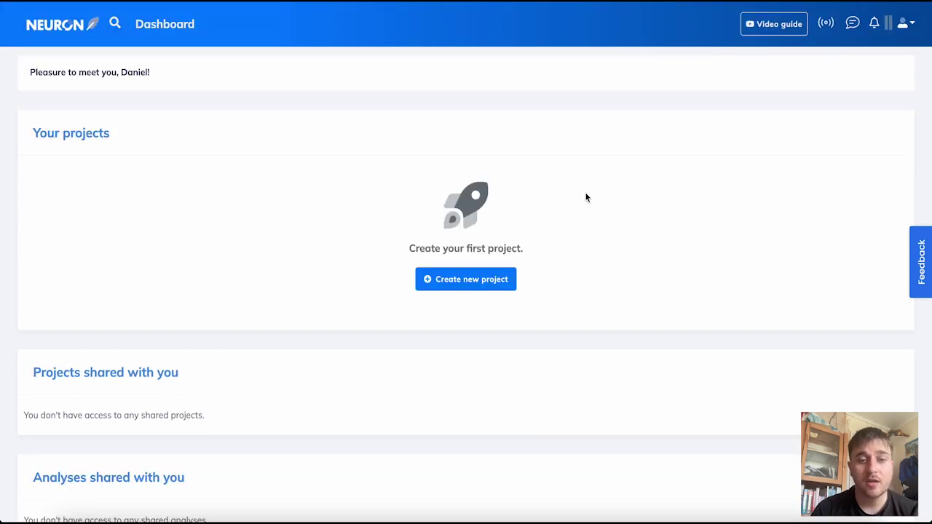
click(475, 282)
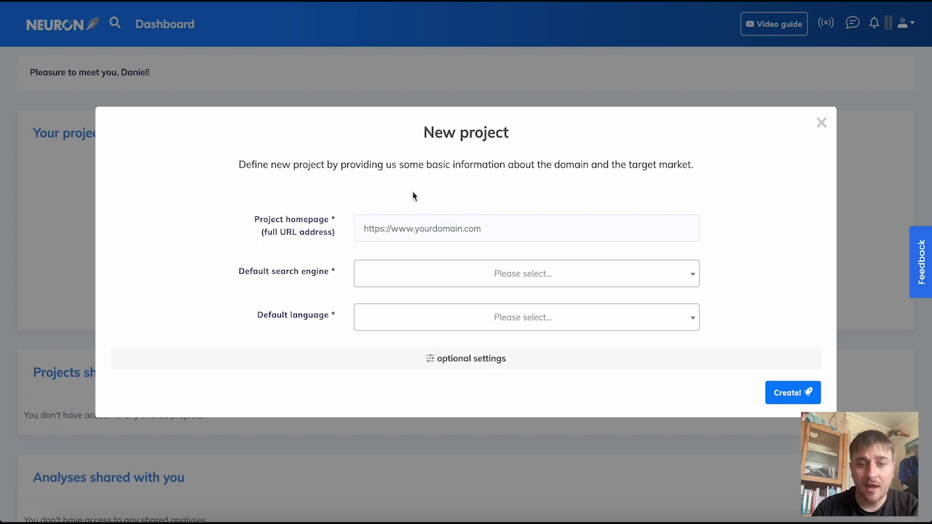
click(486, 274)
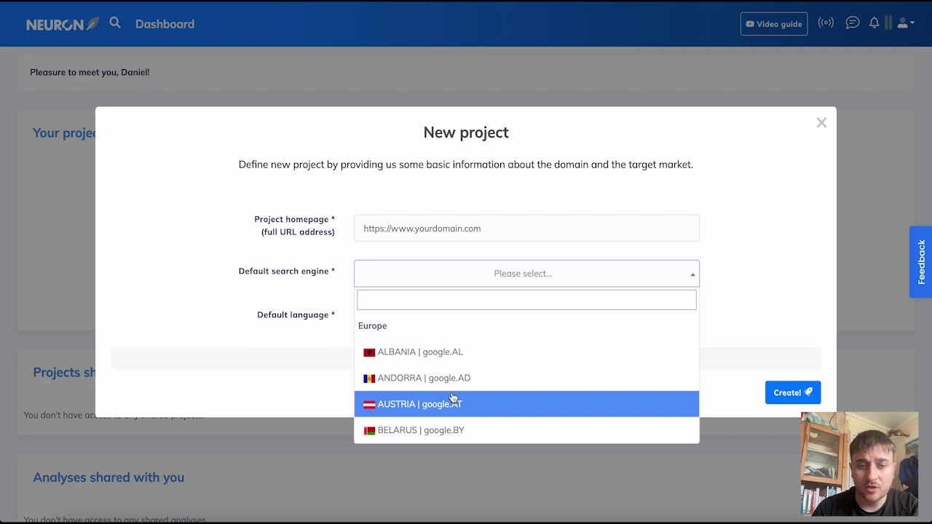
scroll(453, 397, down, 3)
scroll(452, 397, down, 10)
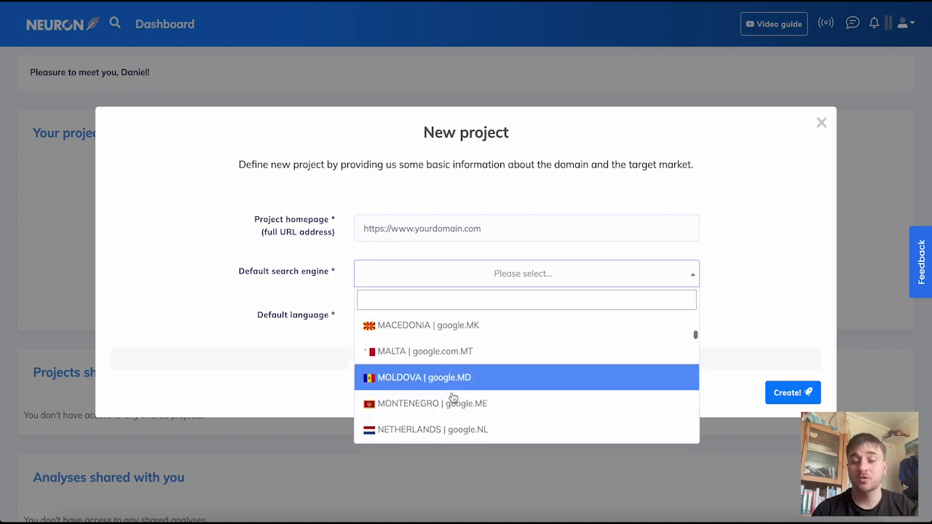
click(286, 319)
click(457, 321)
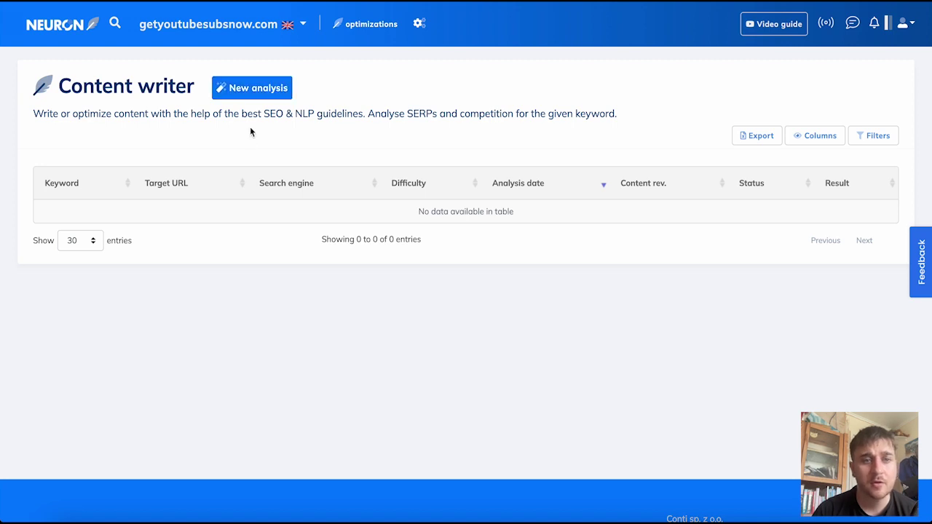
Step: Start a 'Youtube Subscribers' analysis with additional keywords Youtube, Subscribers and Viral
click(266, 94)
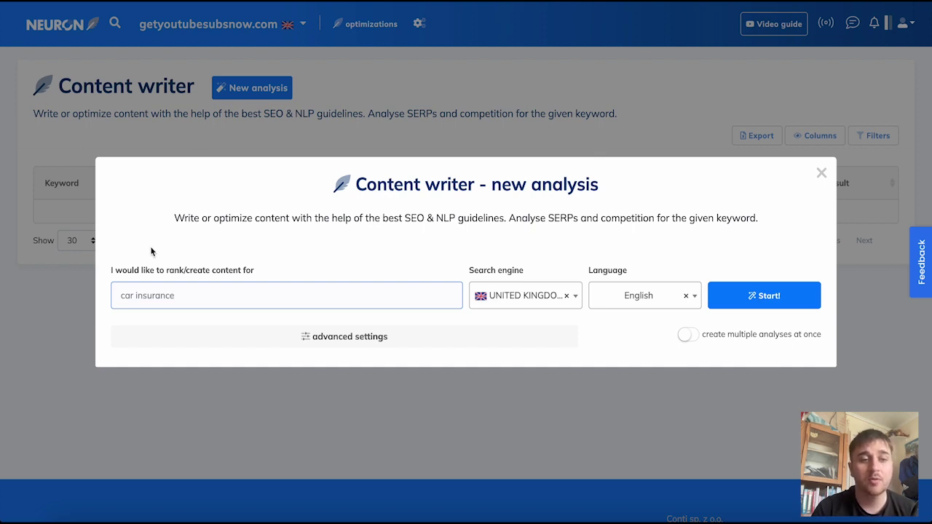
click(177, 297)
text(Youtube Sub)
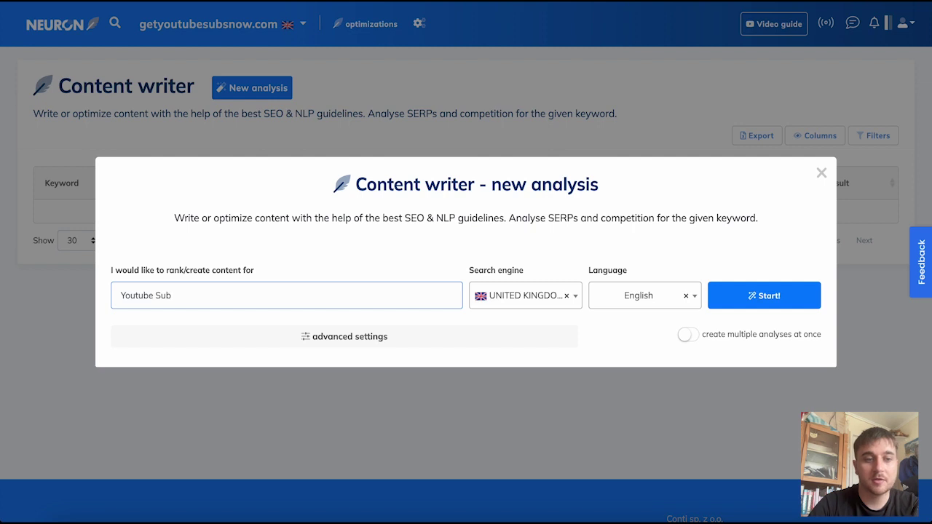
text(scribers)
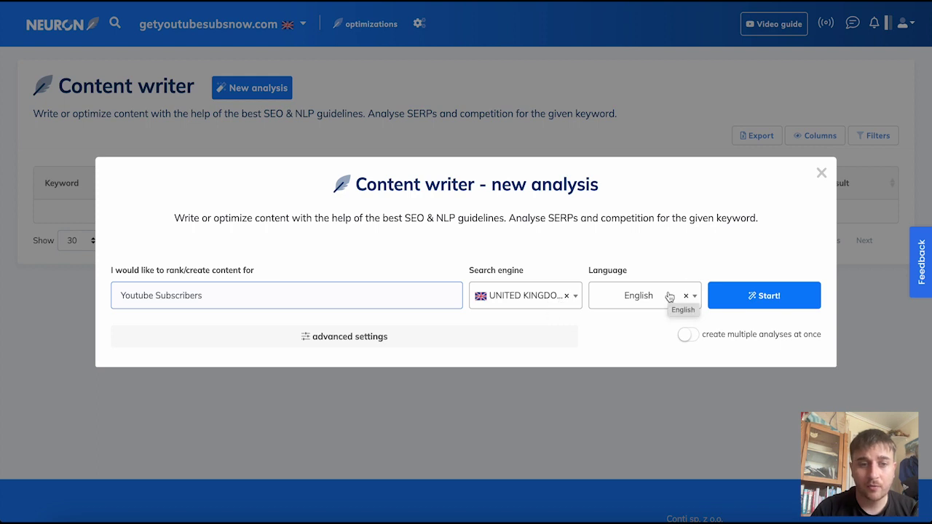
click(370, 335)
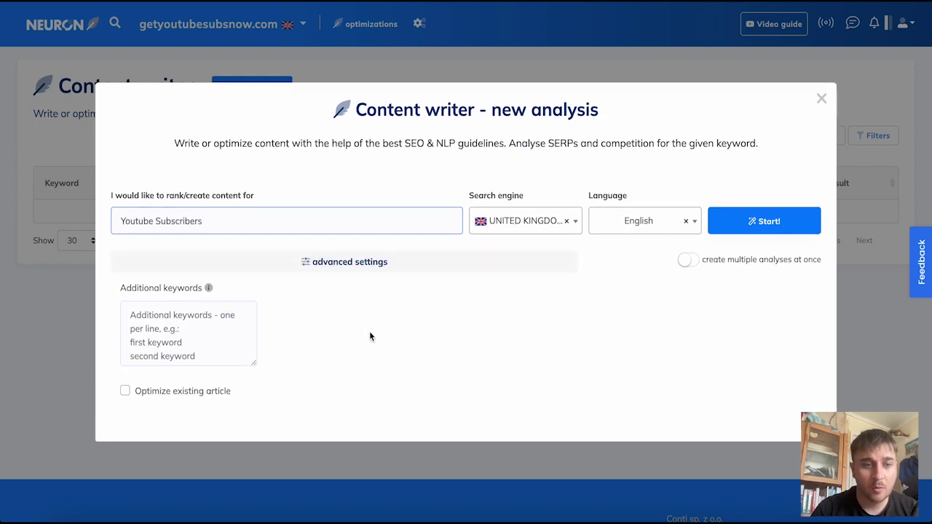
click(179, 318)
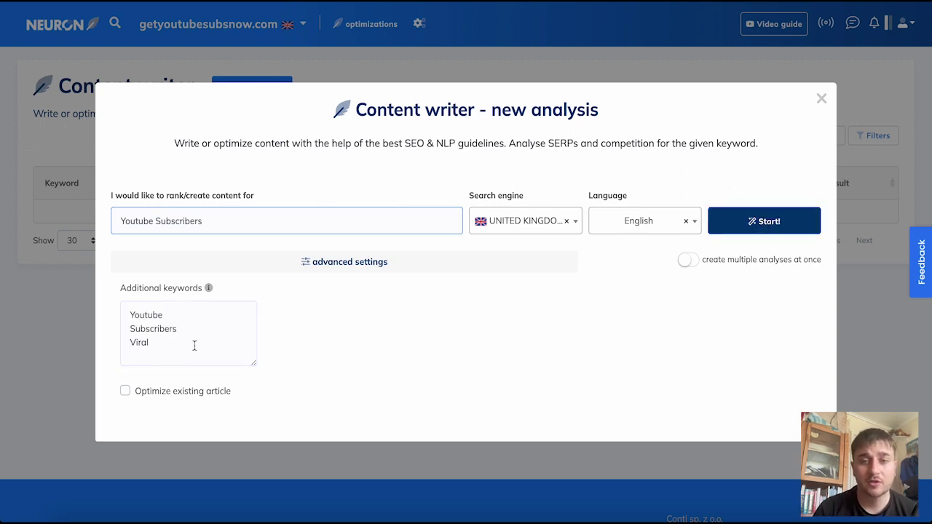
click(764, 221)
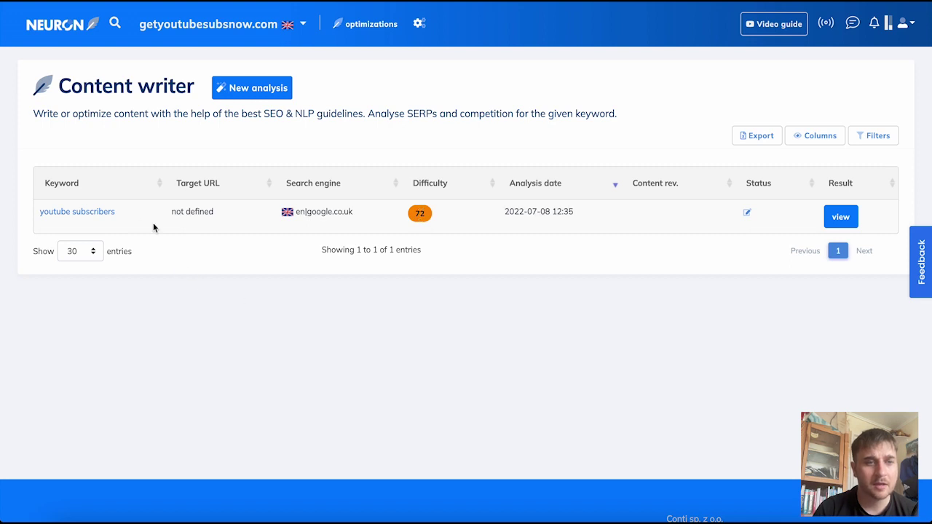
Step: Open the youtube subscribers analysis and accept the preselected top competitors
click(100, 213)
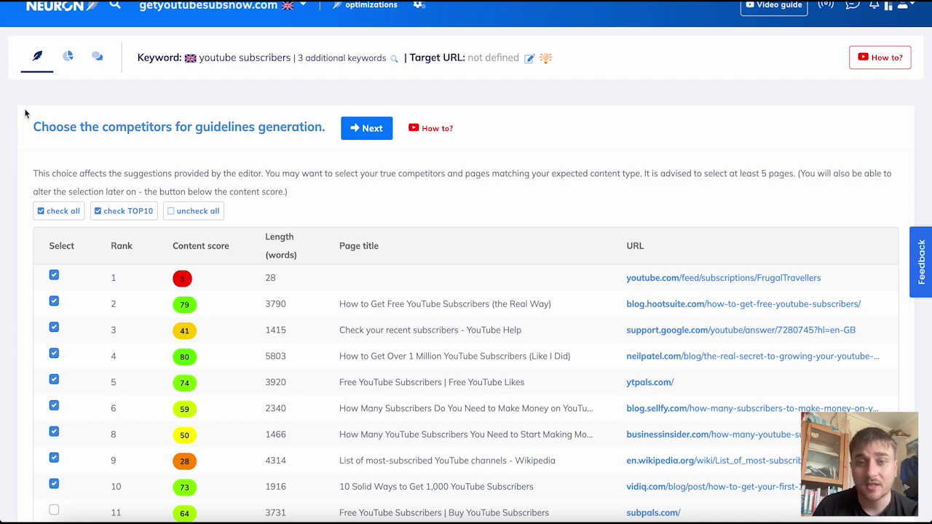
scroll(24, 108, down, 3)
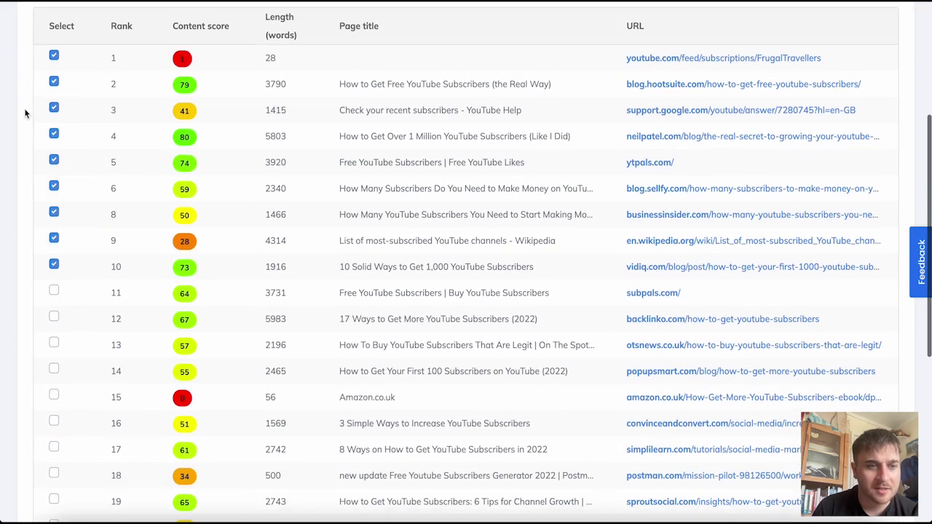
scroll(134, 177, up, 1)
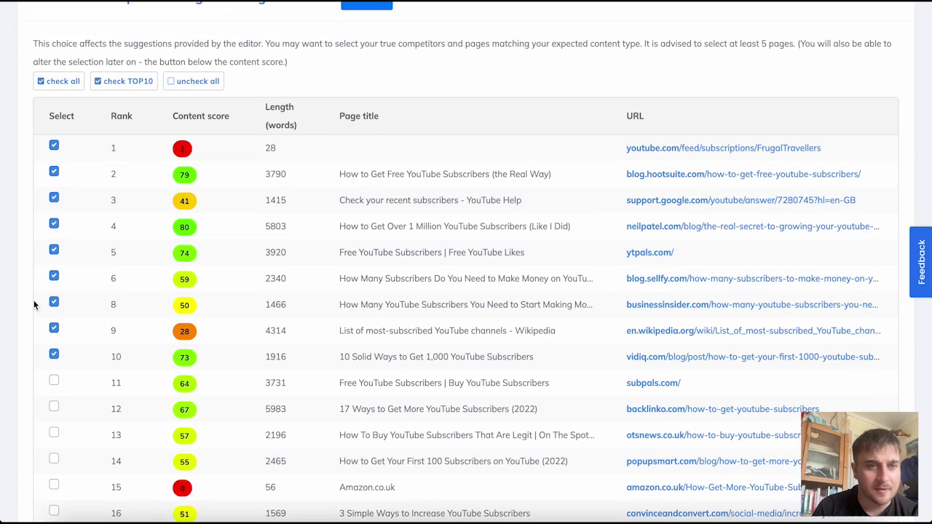
scroll(89, 234, up, 1)
scroll(90, 234, up, 1)
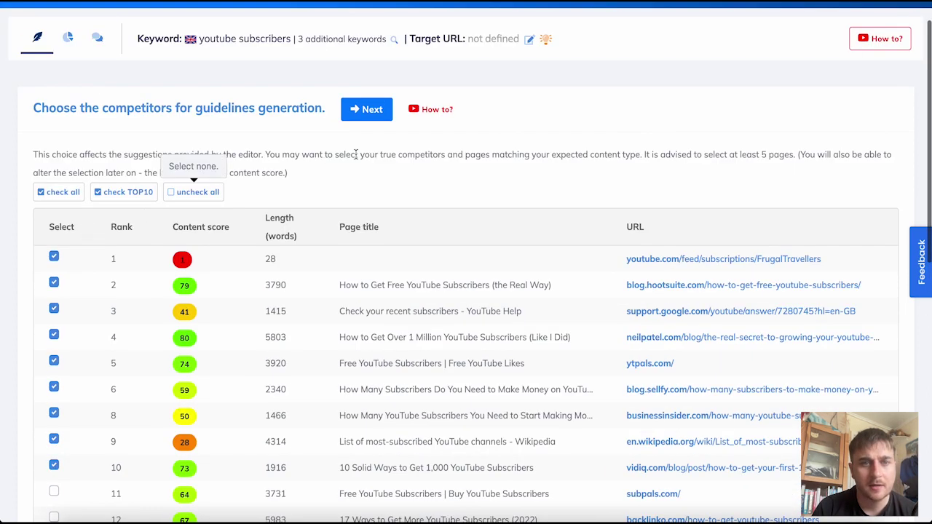
click(379, 113)
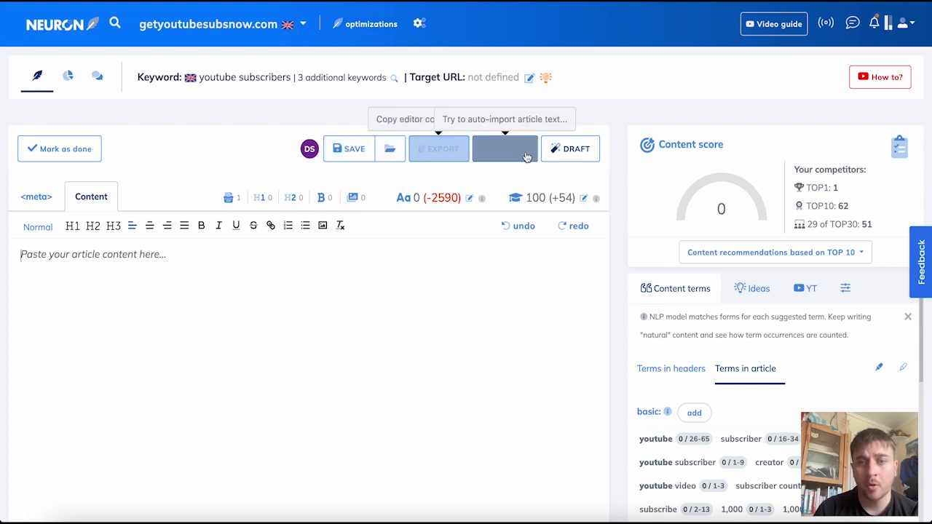
Step: Add the monetize-followers and 'How do you get YouTube subscribers?' H2 sections, monetization first
click(575, 150)
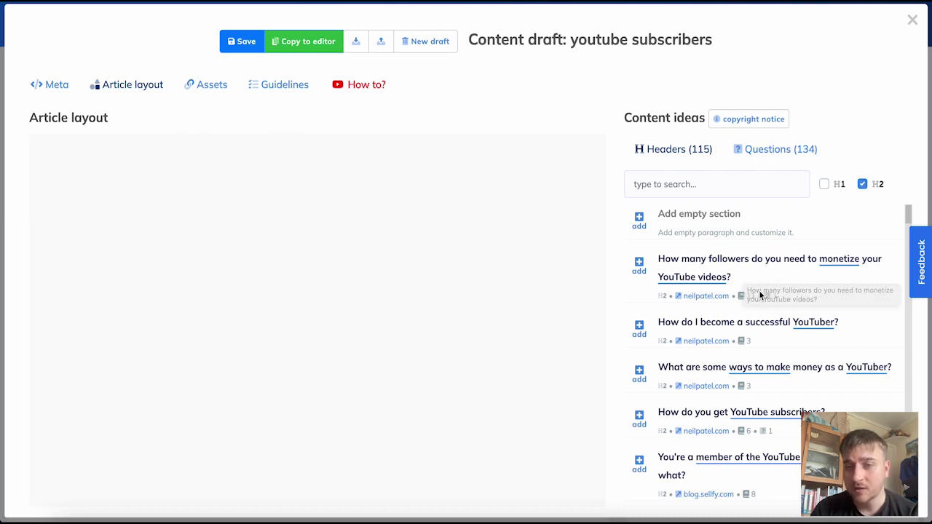
scroll(759, 295, down, 1)
scroll(754, 337, up, 1)
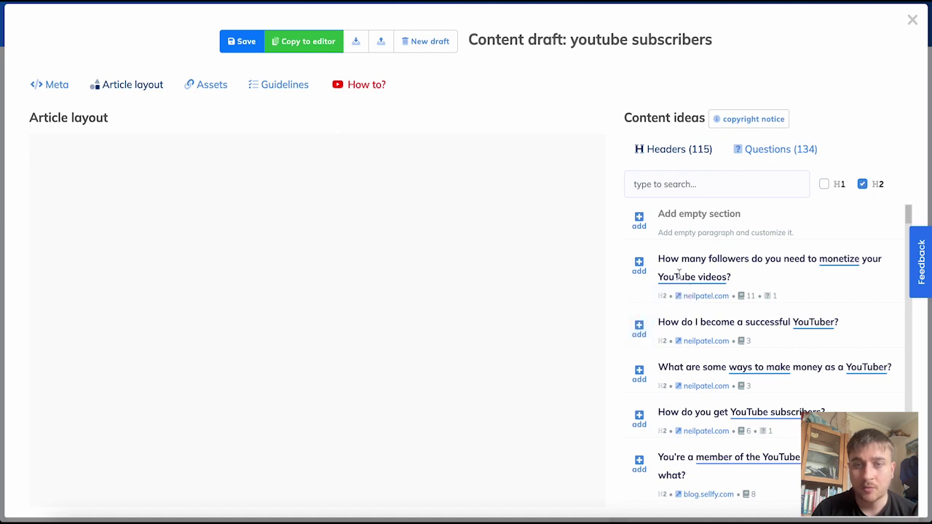
click(640, 266)
click(638, 419)
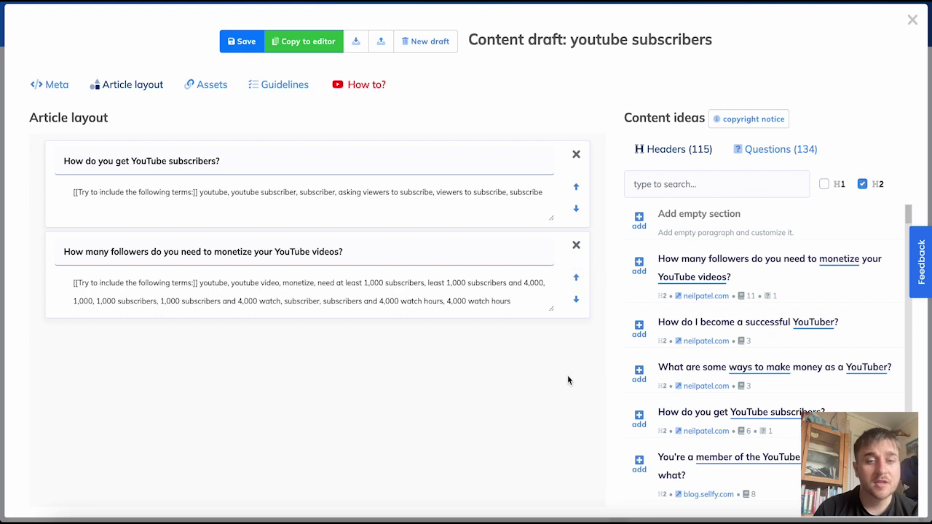
click(576, 279)
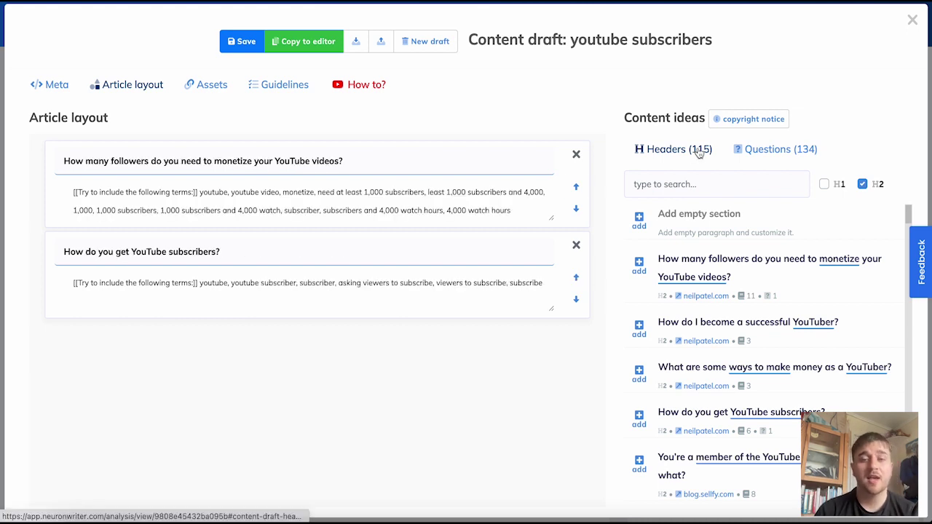
Step: Add 'how to look at my youtube subscribers' as a third section and trim the first section's competitor notes
click(788, 150)
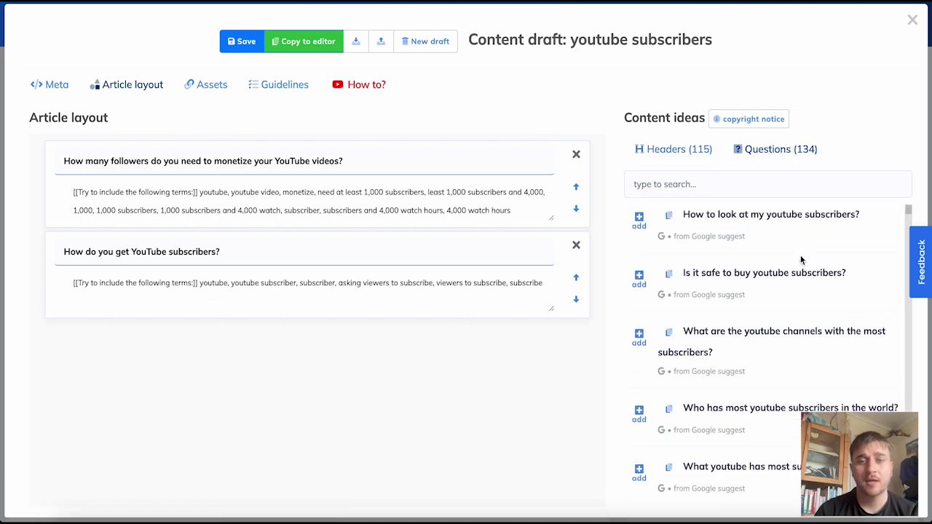
click(640, 226)
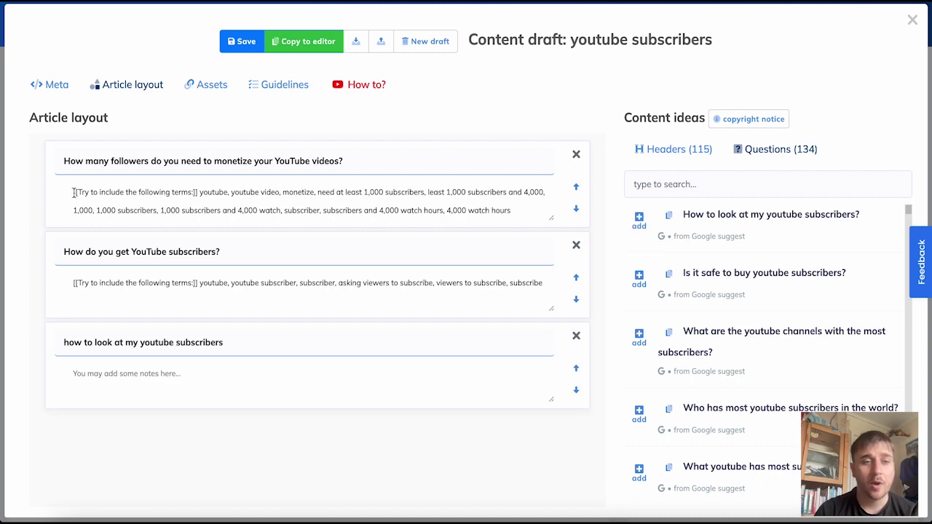
click(99, 192)
mouse_move(511, 210)
mouse_down()
mouse_move(450, 211)
mouse_move(511, 215)
mouse_up()
key(BackSpace)
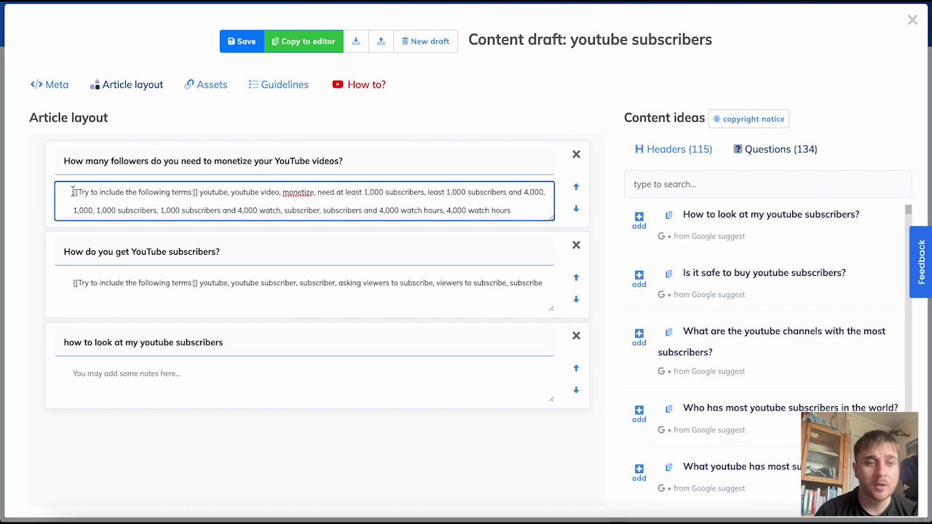
drag(227, 193, 264, 189)
click(240, 208)
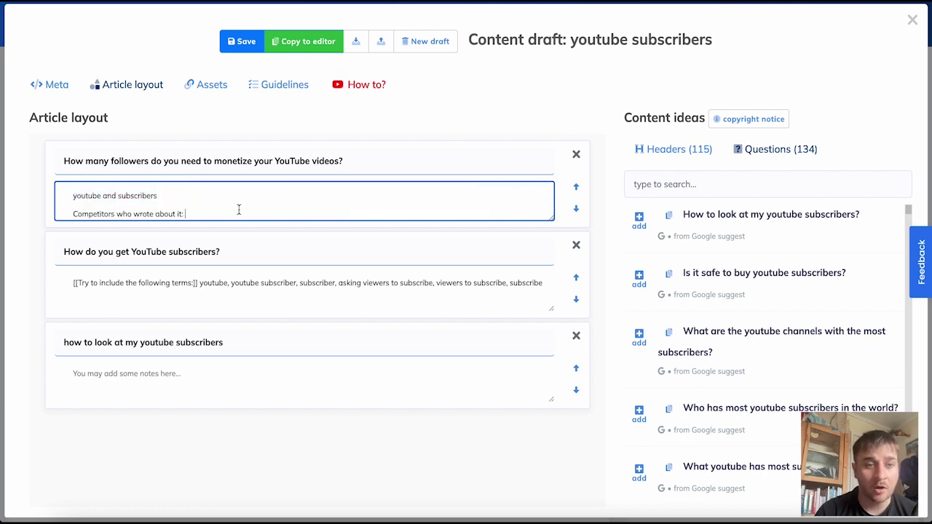
scroll(239, 210, down, 1)
click(161, 374)
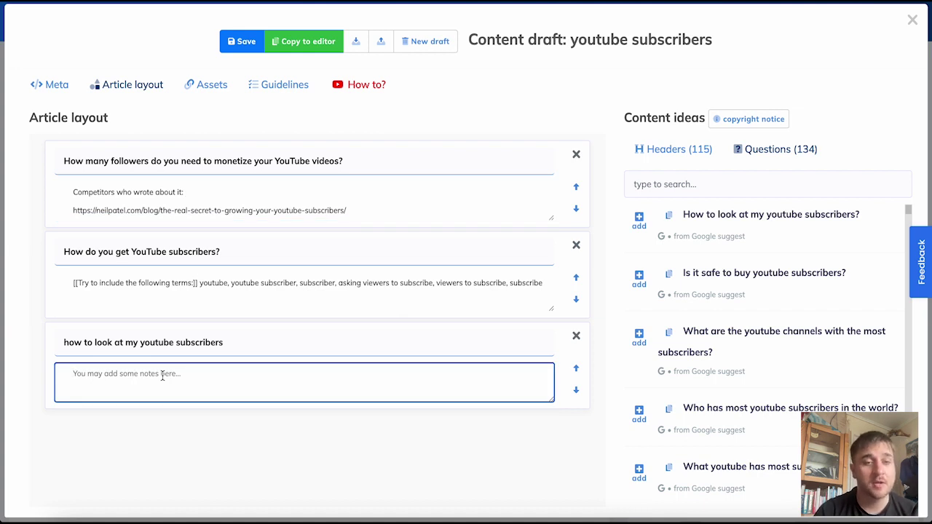
Step: Filter the content ideas to suggestions containing 'What'
click(687, 186)
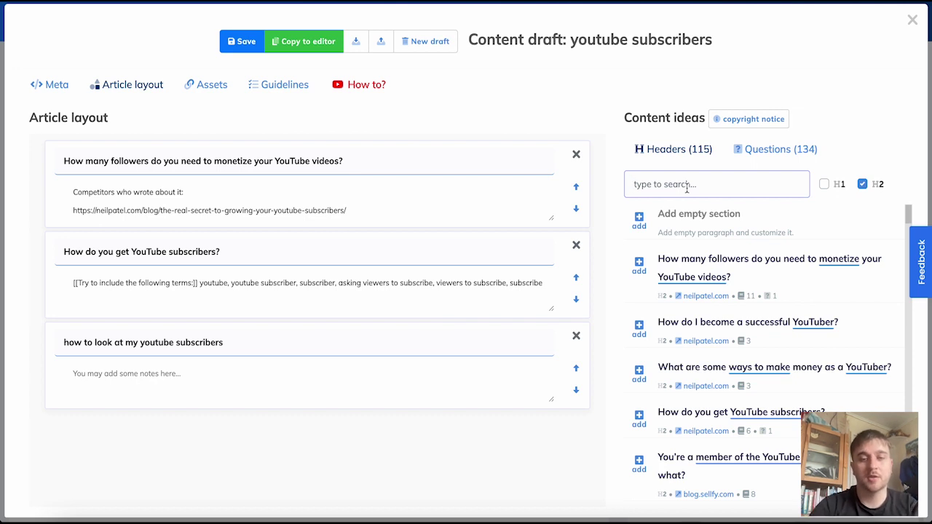
text(What)
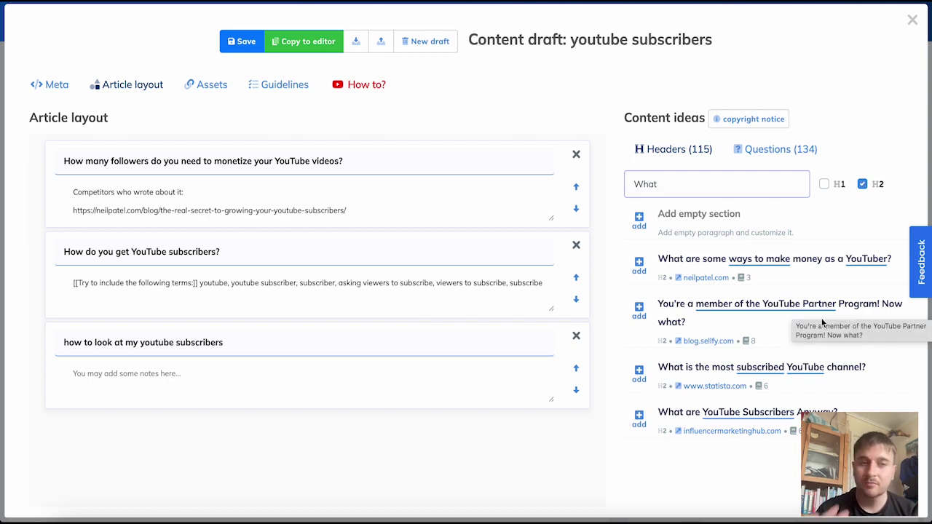
click(781, 151)
click(710, 181)
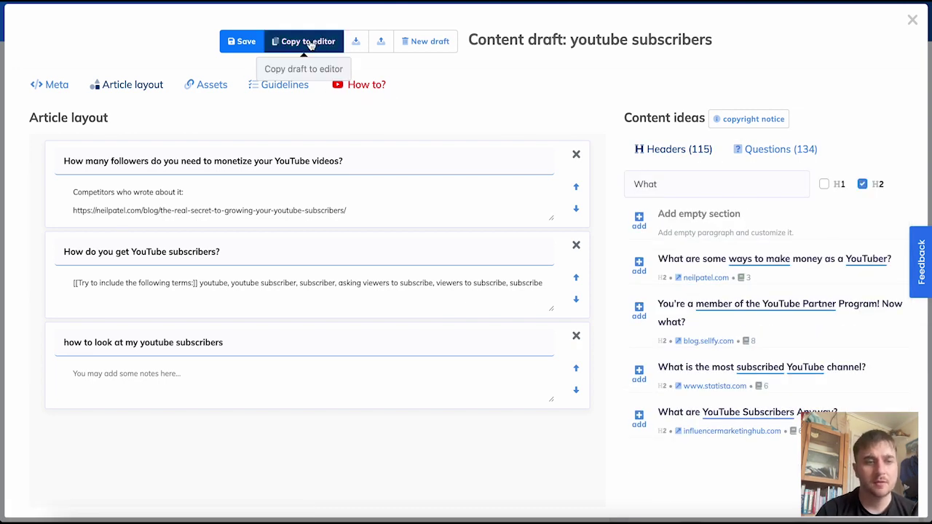
Step: Copy the draft outline's headings into the article editor
click(311, 43)
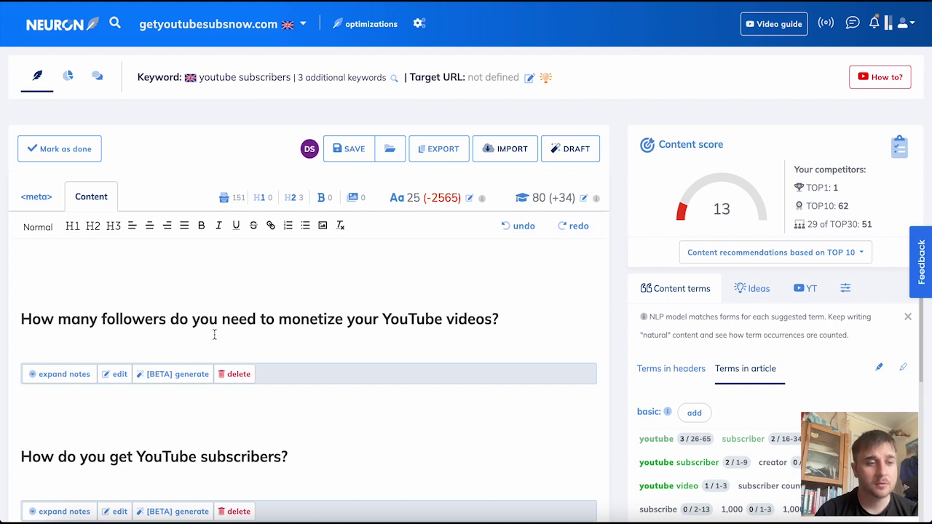
scroll(138, 217, down, 2)
scroll(133, 226, up, 1)
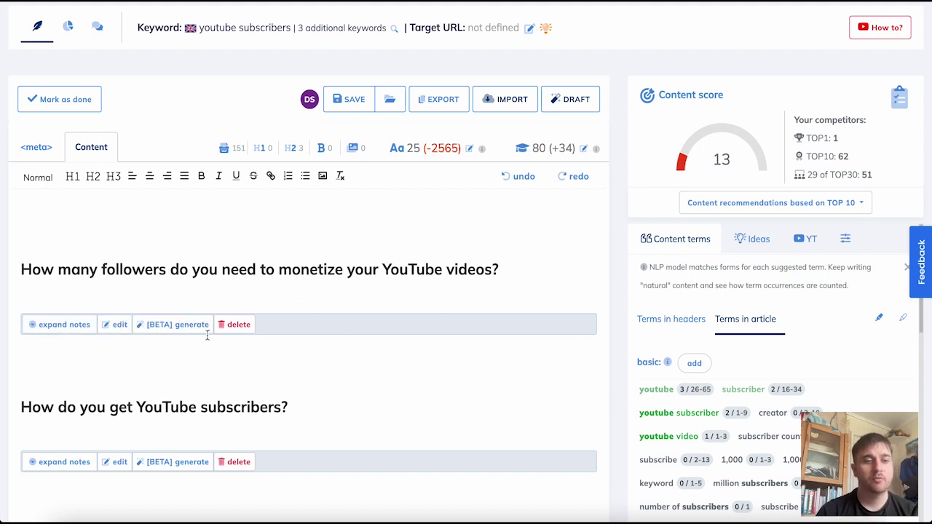
Step: Generate and insert an AI paragraph on the 1,000 subscribers and 4,000 watch hours requirement
click(177, 331)
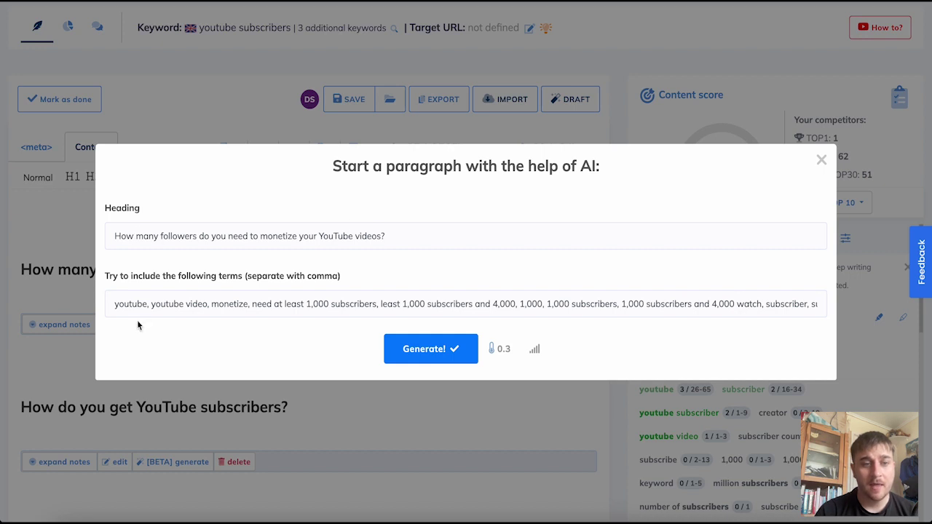
click(172, 303)
drag(173, 302, 401, 300)
click(414, 302)
click(440, 349)
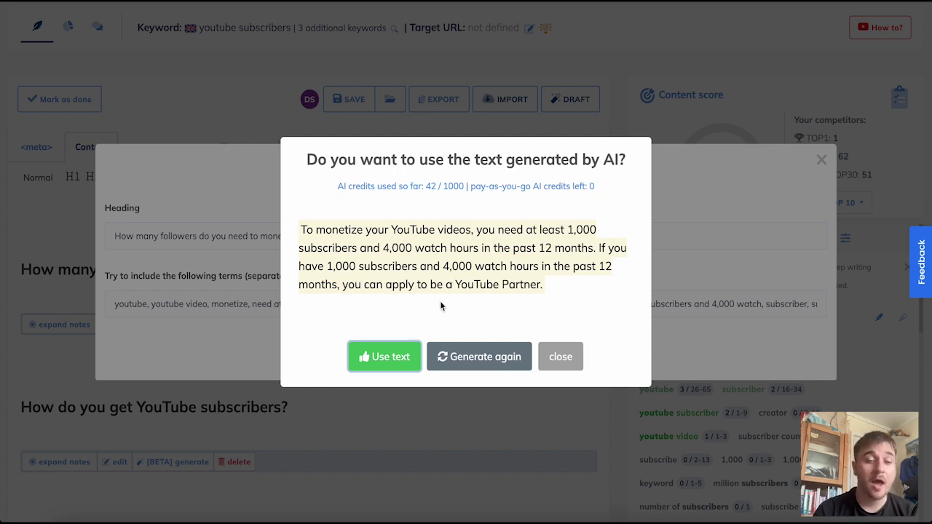
click(390, 357)
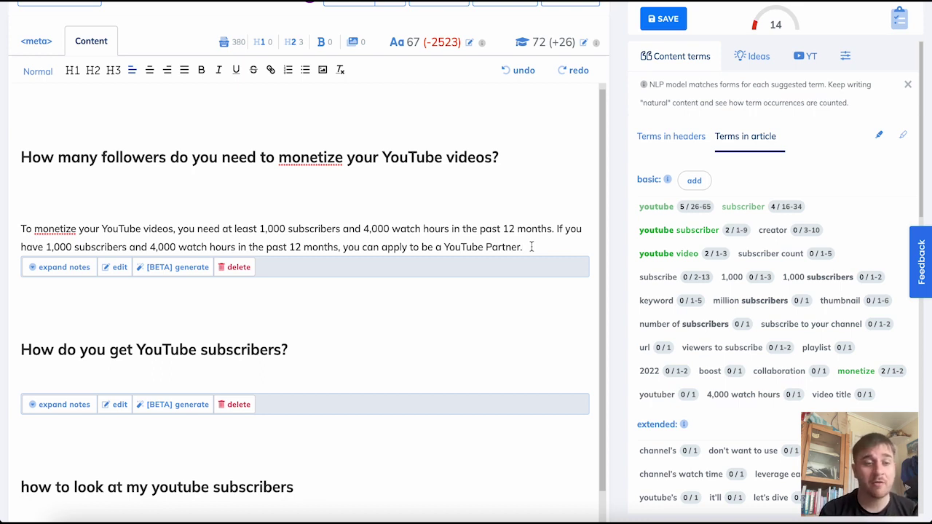
scroll(531, 247, up, 2)
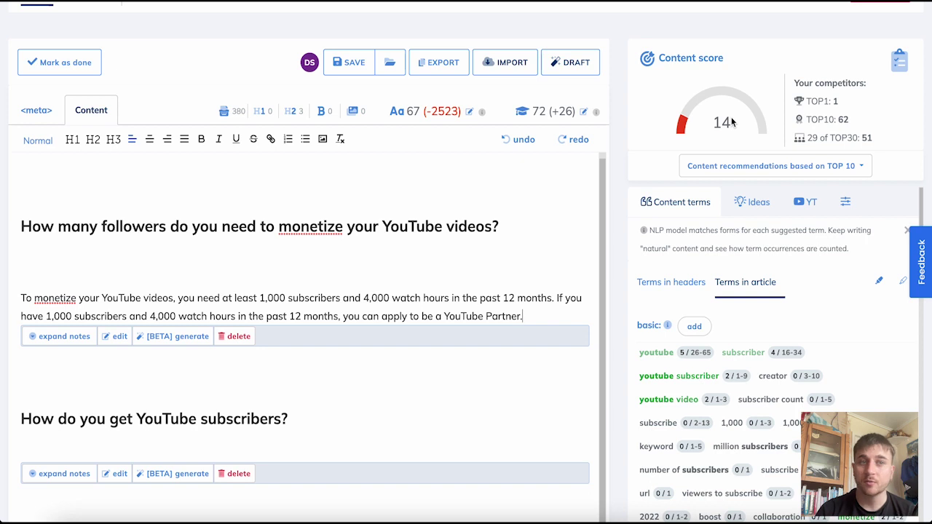
scroll(850, 248, down, 1)
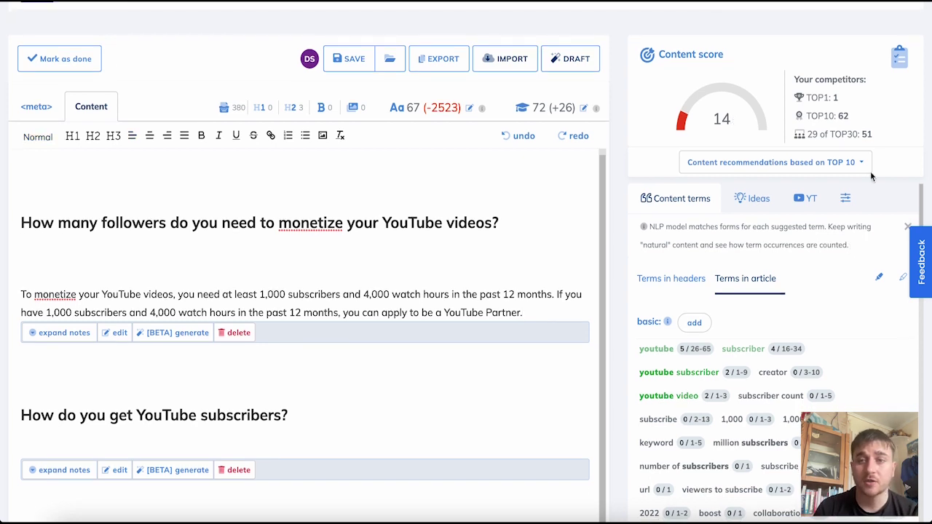
click(900, 60)
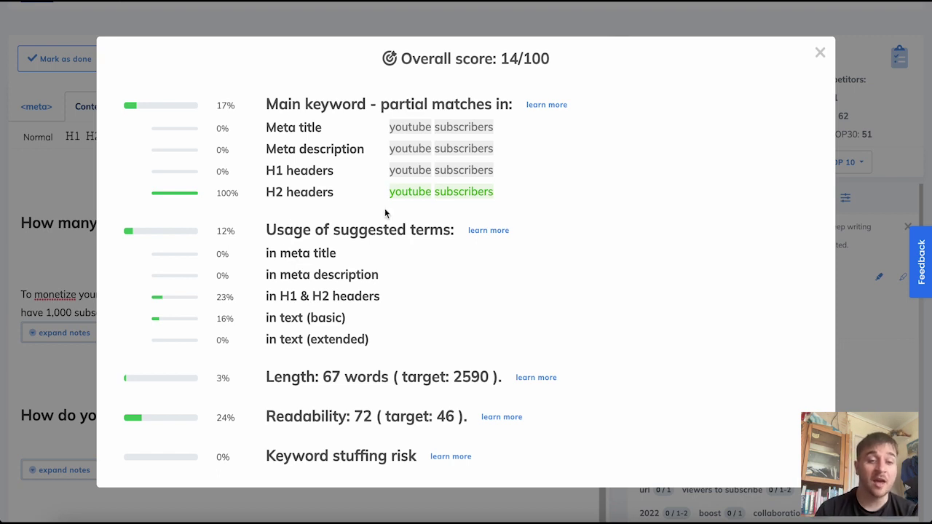
key(Escape)
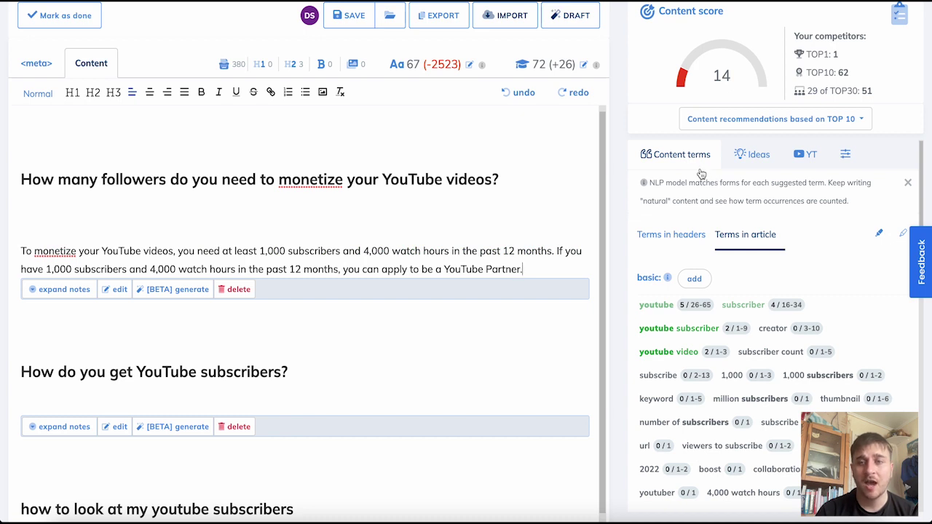
Step: Look through the content ideas, YouTube ideas and term settings, then open the youtube subscriber term's options
click(746, 159)
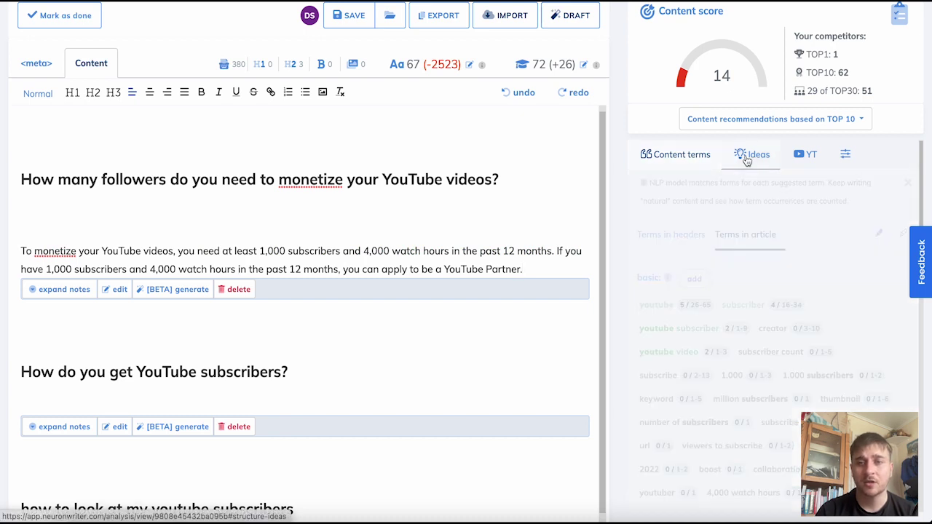
click(814, 158)
click(847, 157)
click(845, 155)
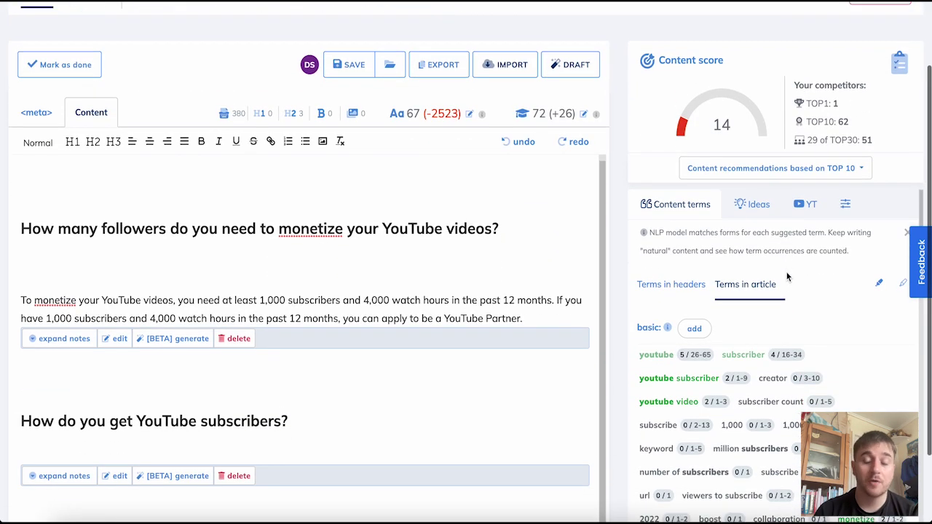
scroll(787, 274, down, 2)
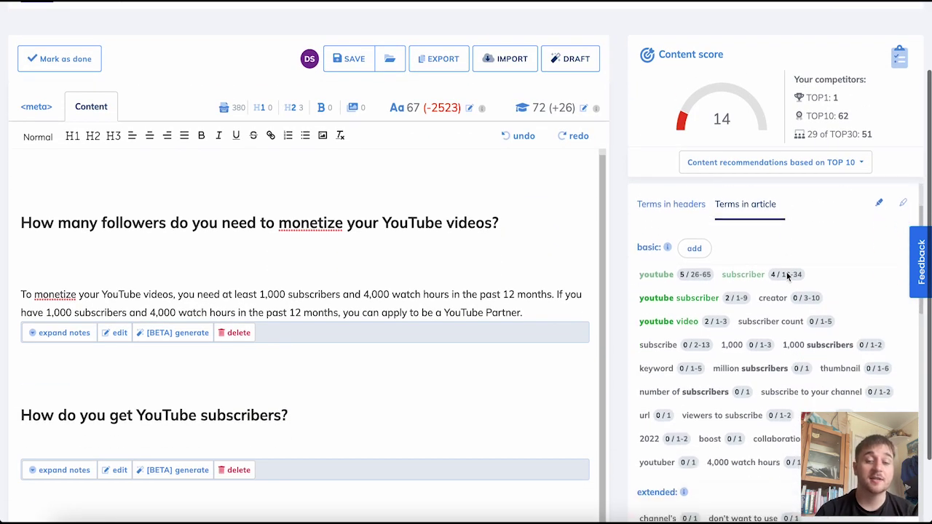
click(689, 300)
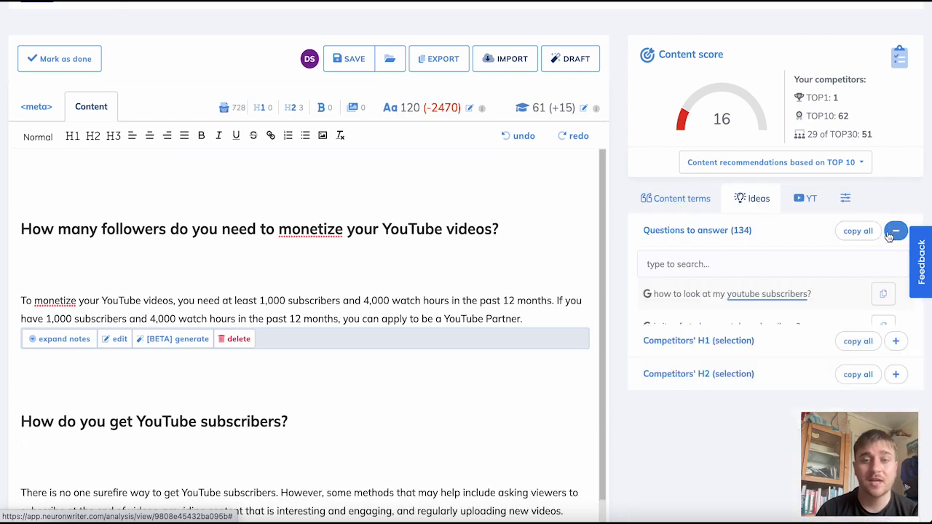
Step: Collapse and re-expand the questions-to-answer list, then scroll through it
click(892, 233)
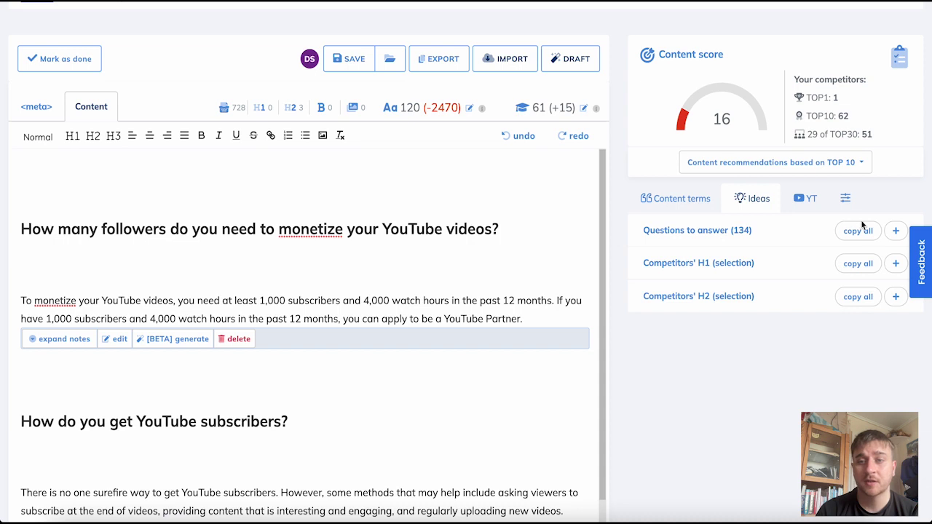
click(896, 232)
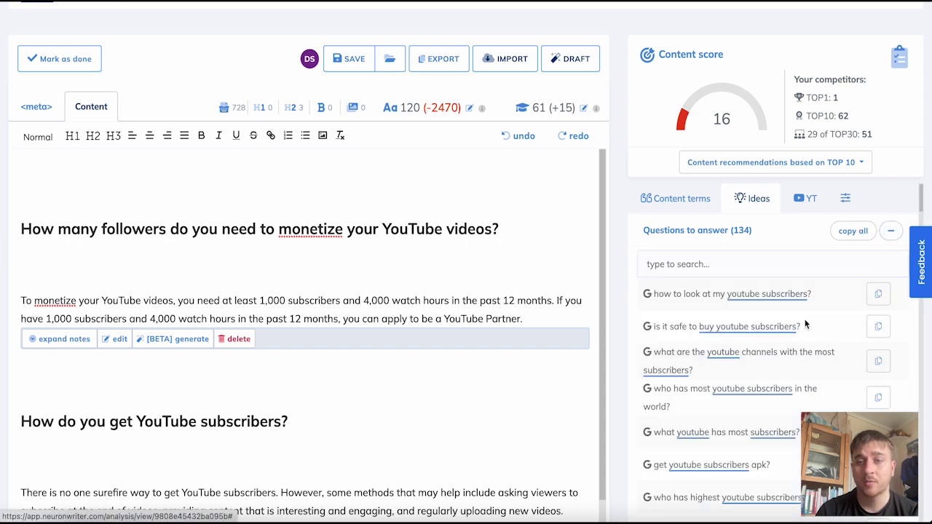
scroll(806, 323, down, 1)
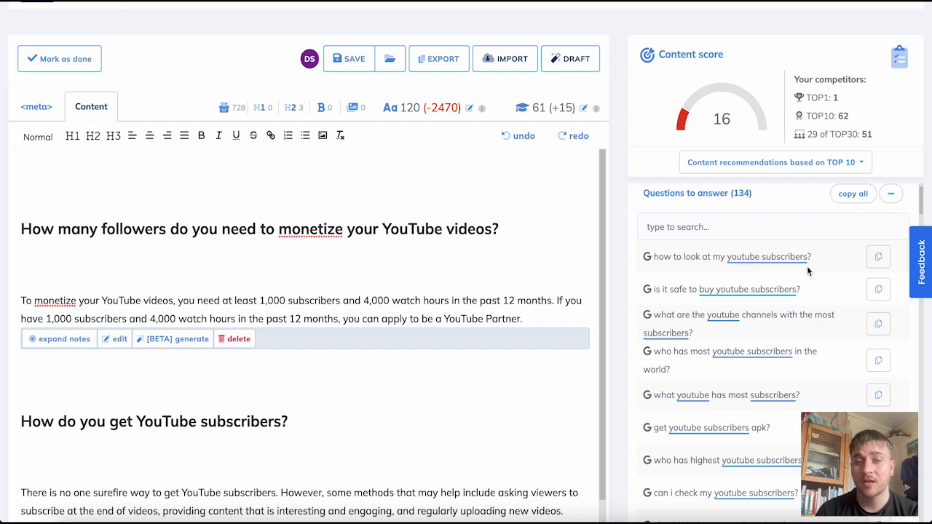
scroll(801, 267, down, 1)
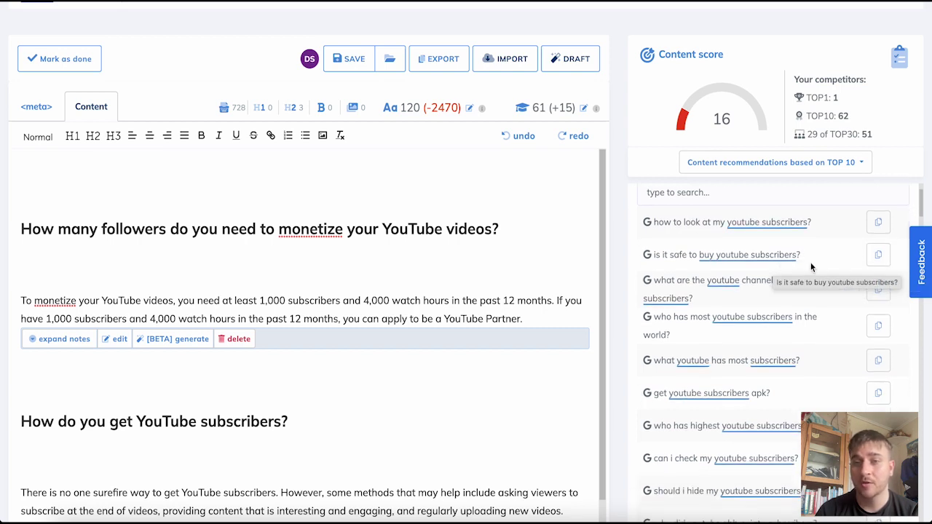
scroll(810, 262, down, 1)
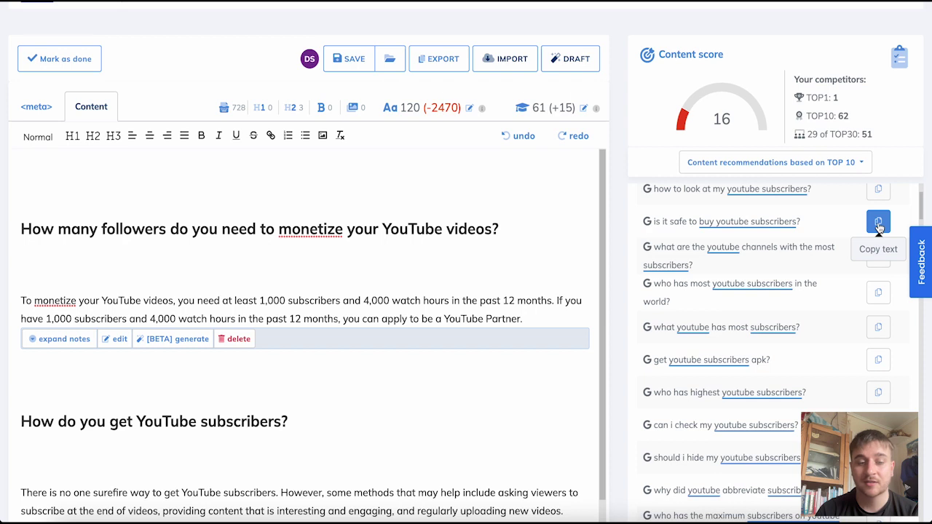
scroll(267, 377, down, 3)
scroll(801, 206, up, 3)
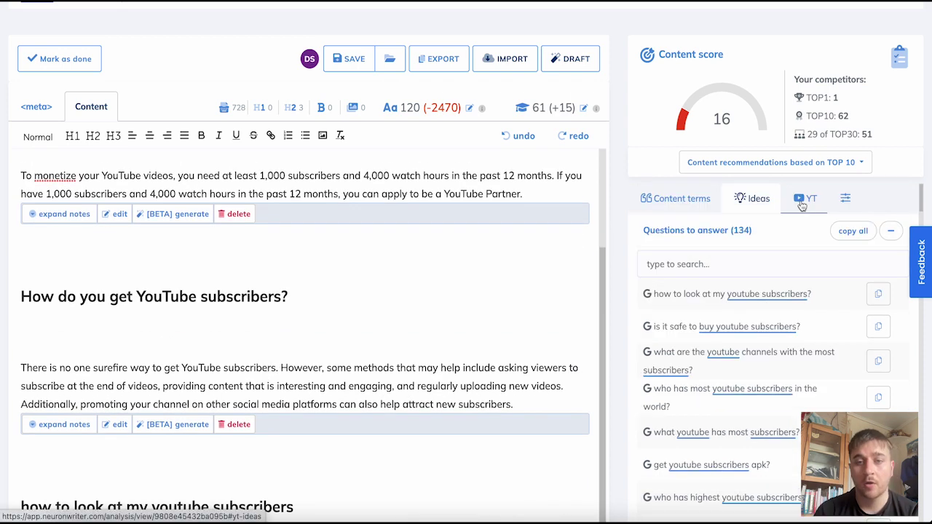
Step: Fetch YouTube video ideas for youtube subscribers and inspect the TOP30 competitors summary
click(801, 206)
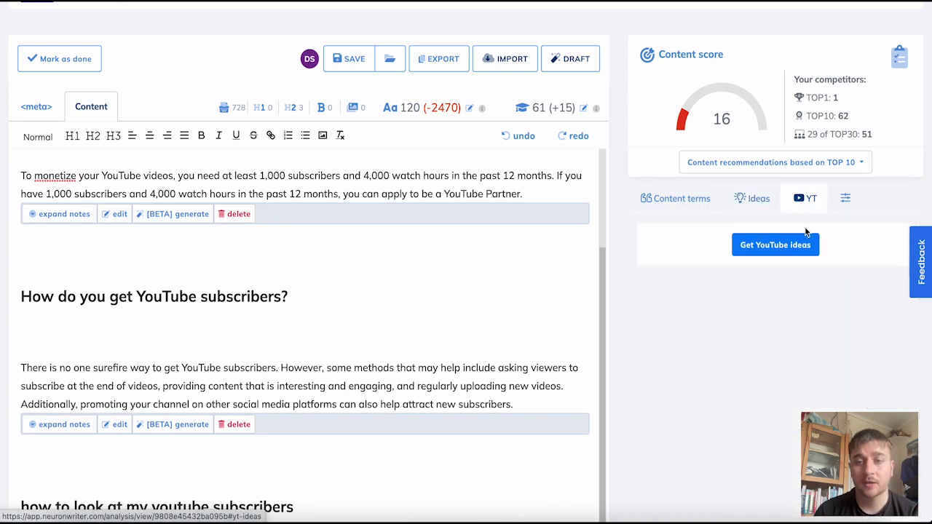
click(776, 246)
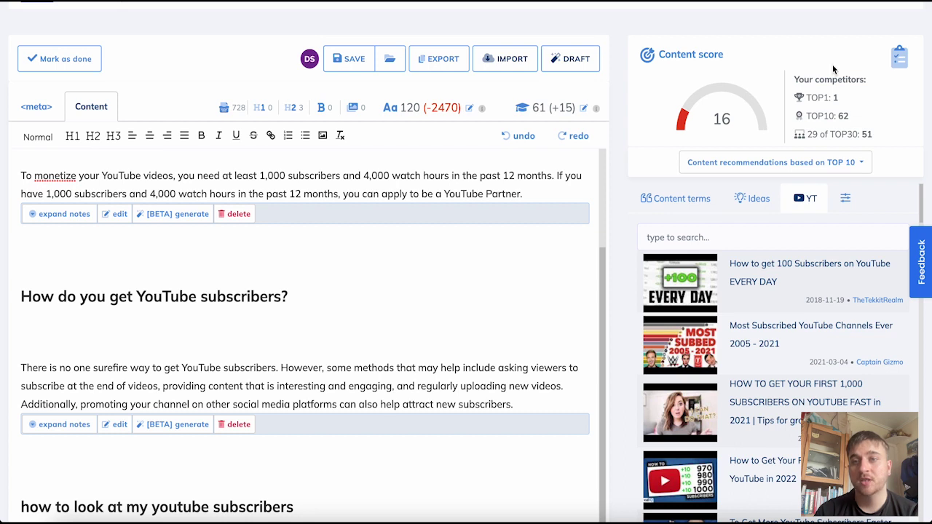
drag(794, 82, 875, 129)
click(877, 143)
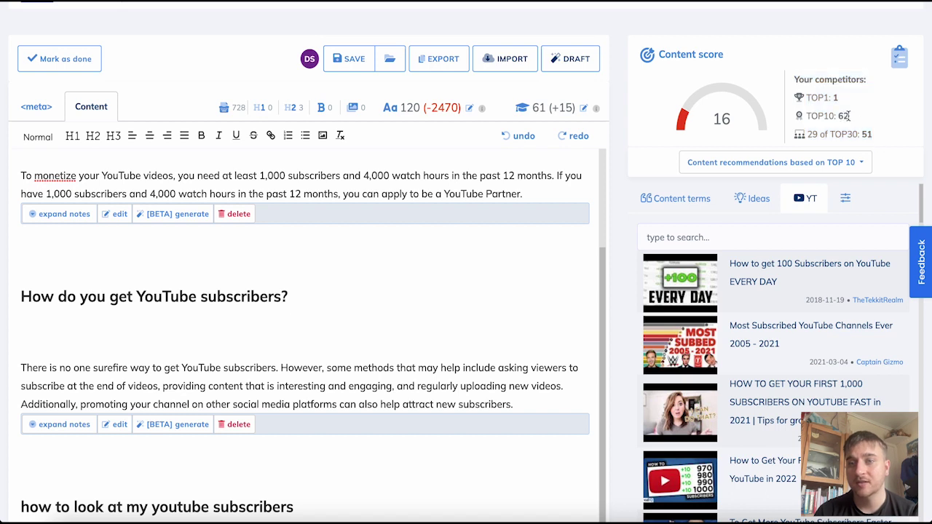
drag(878, 134, 816, 131)
click(872, 138)
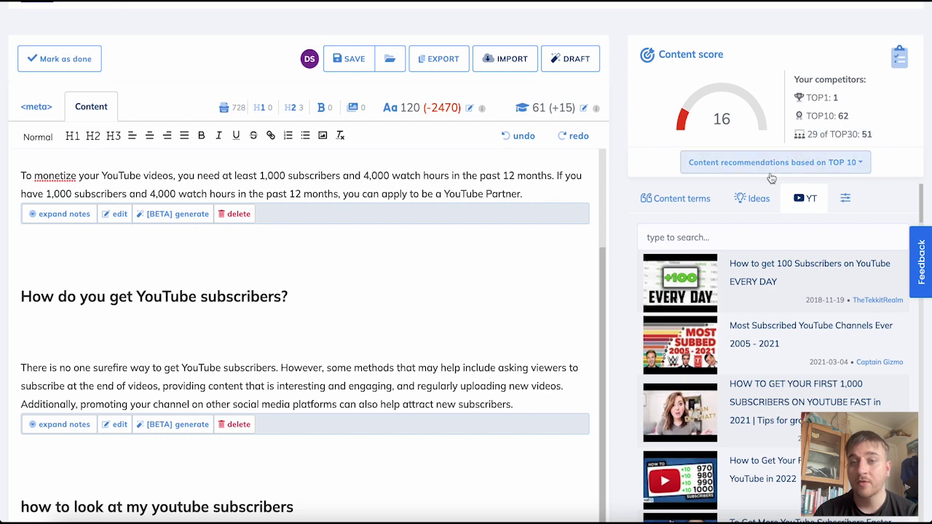
Step: Base the content recommendations on the TOP 10 competitors
click(855, 165)
click(734, 191)
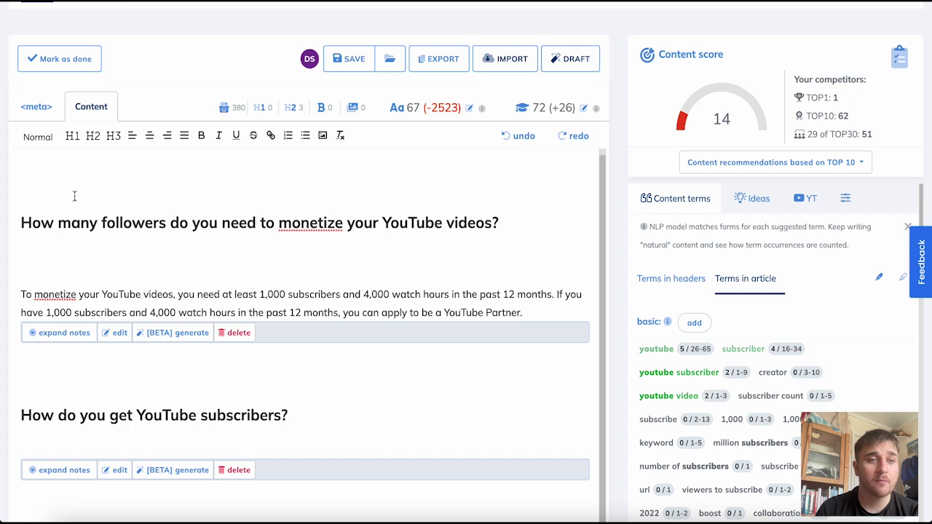
click(16, 216)
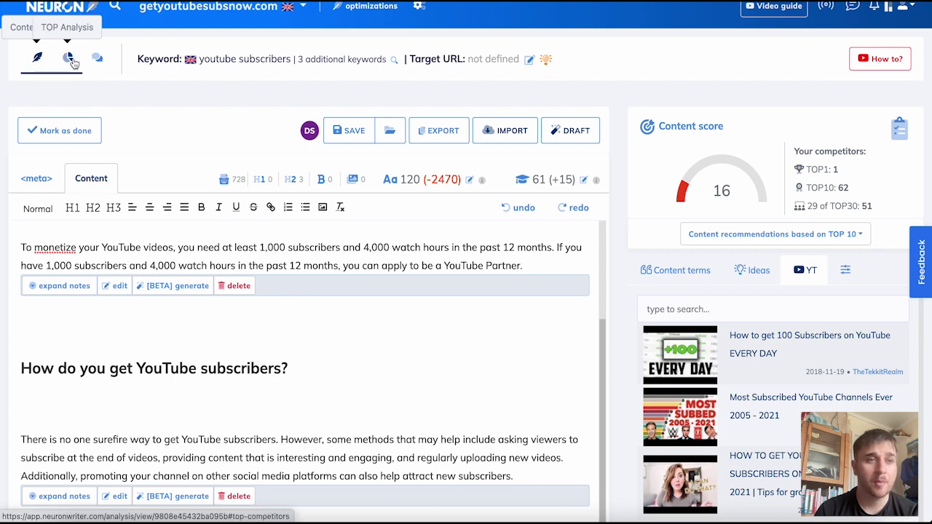
Step: Open the TOP competitor analysis, check the competitors breakdown, then view competitor heading structures
click(68, 57)
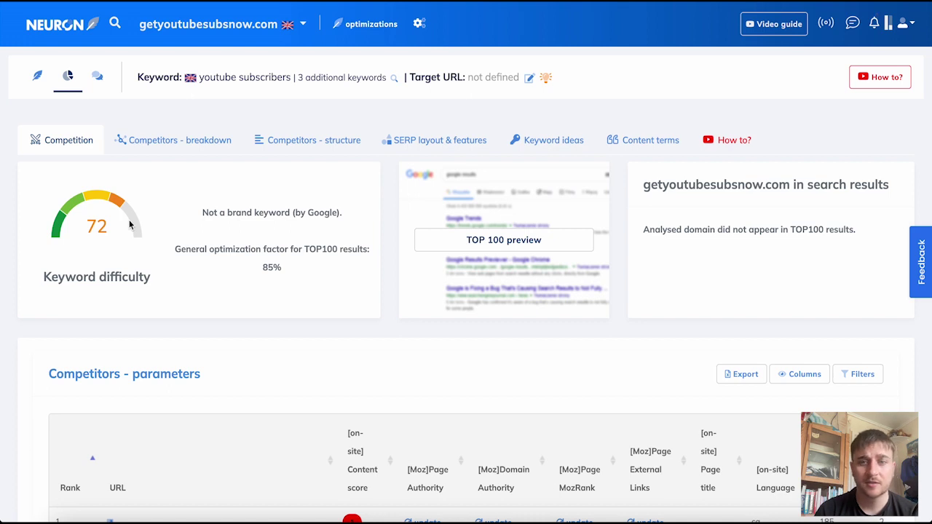
scroll(305, 276, down, 1)
scroll(322, 304, down, 5)
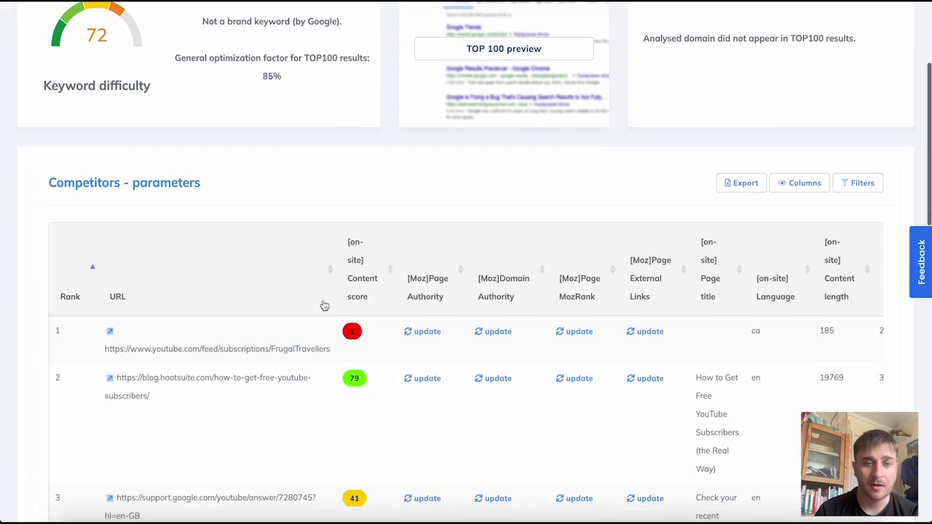
scroll(246, 260, up, 6)
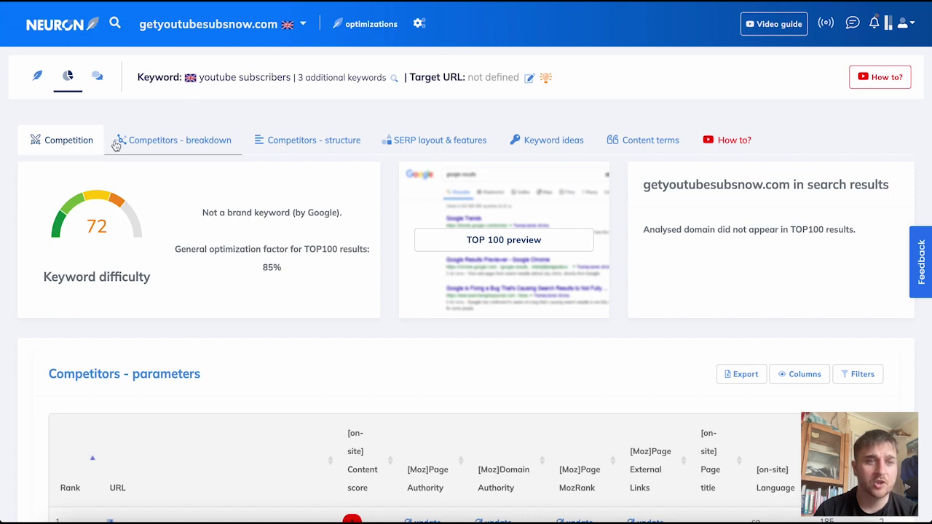
click(178, 145)
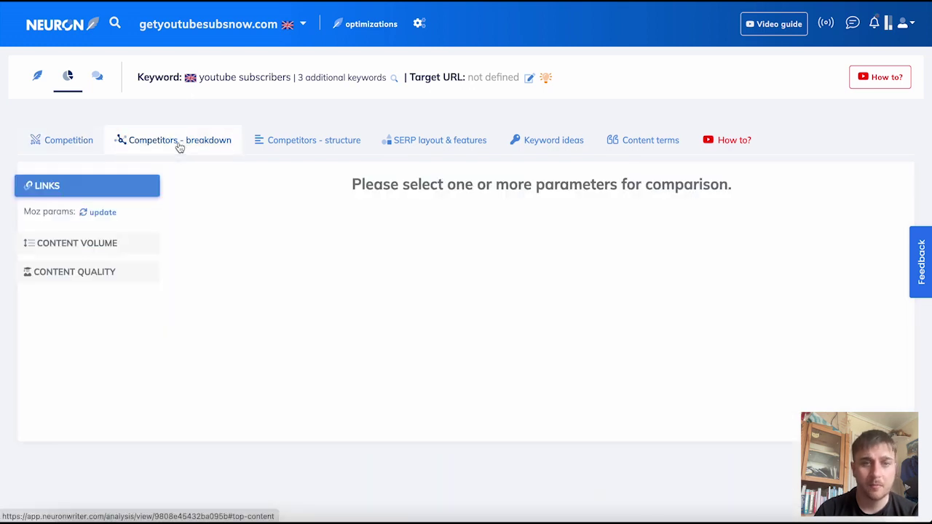
click(323, 142)
Step: Scroll through the SERP features, keyword ideas and competitor content terms, ending on youtube (100) and subscriber (84)
scroll(329, 210, down, 1)
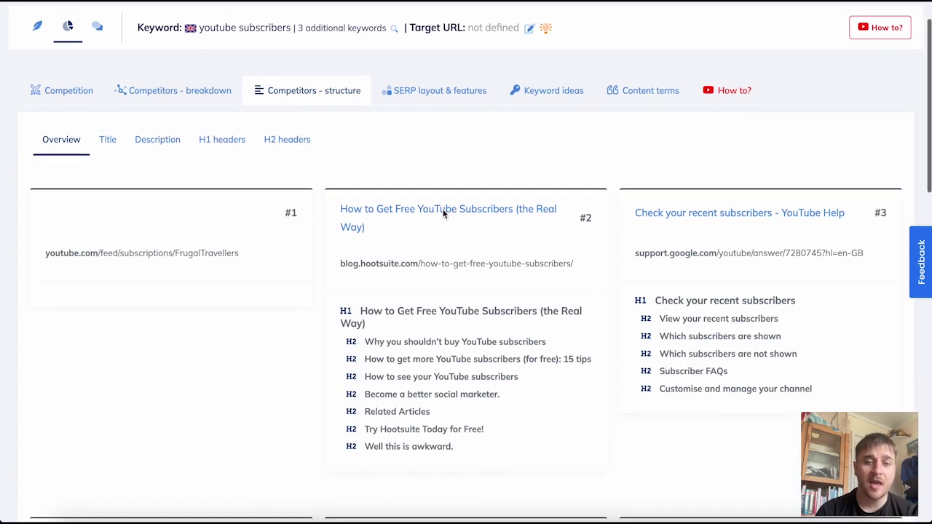
scroll(437, 283, down, 6)
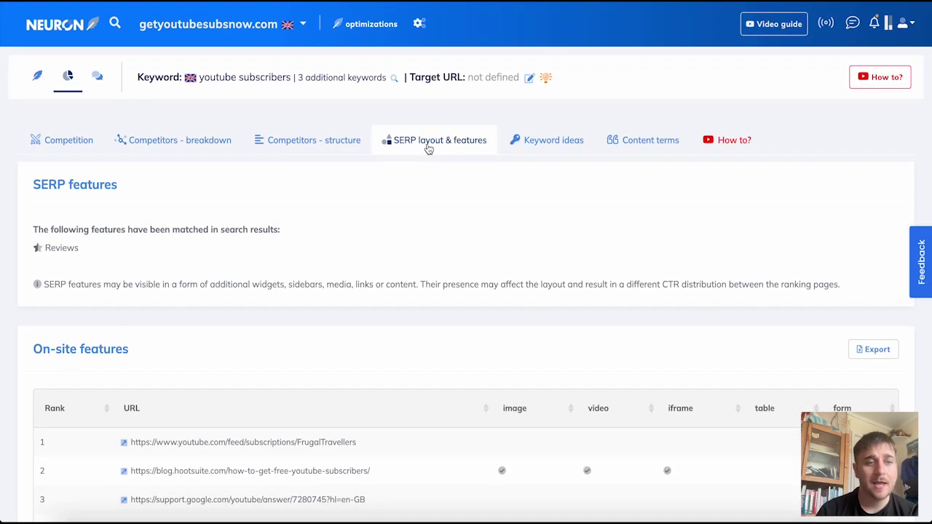
scroll(355, 65, down, 4)
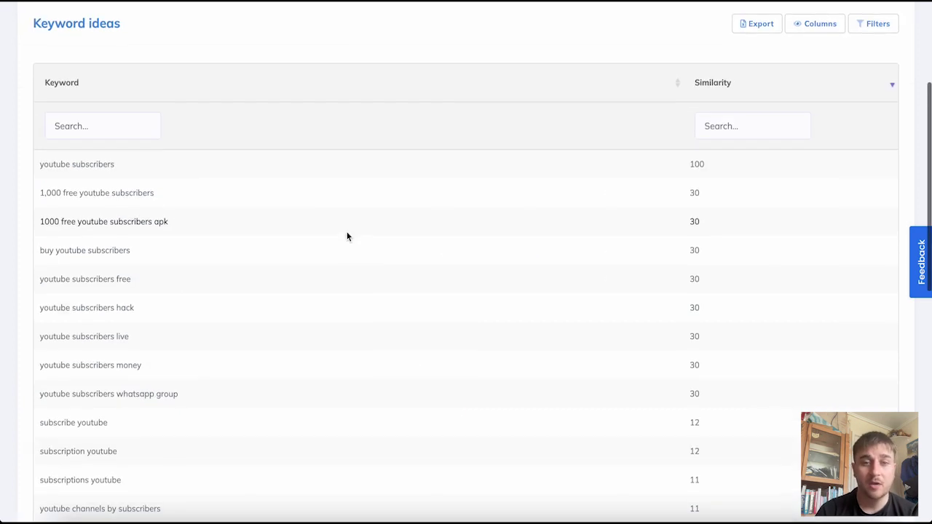
scroll(350, 233, up, 3)
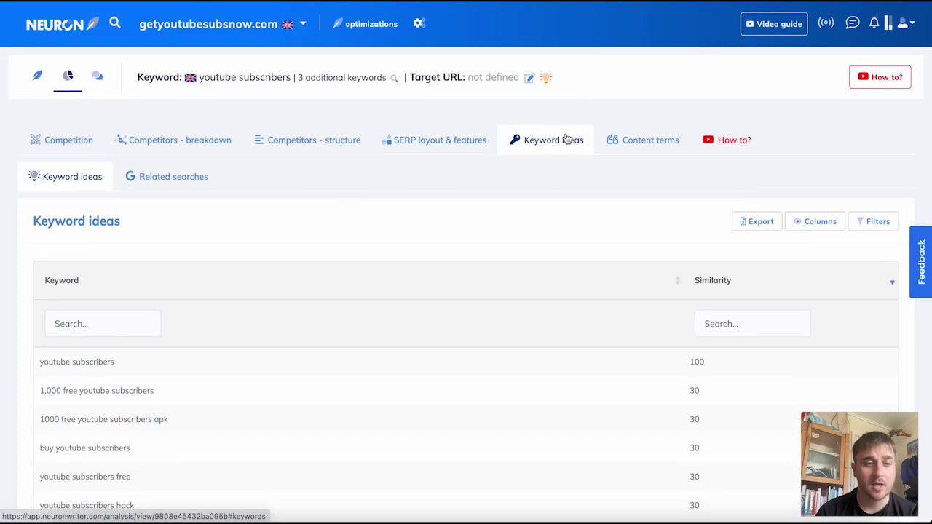
scroll(308, 232, down, 4)
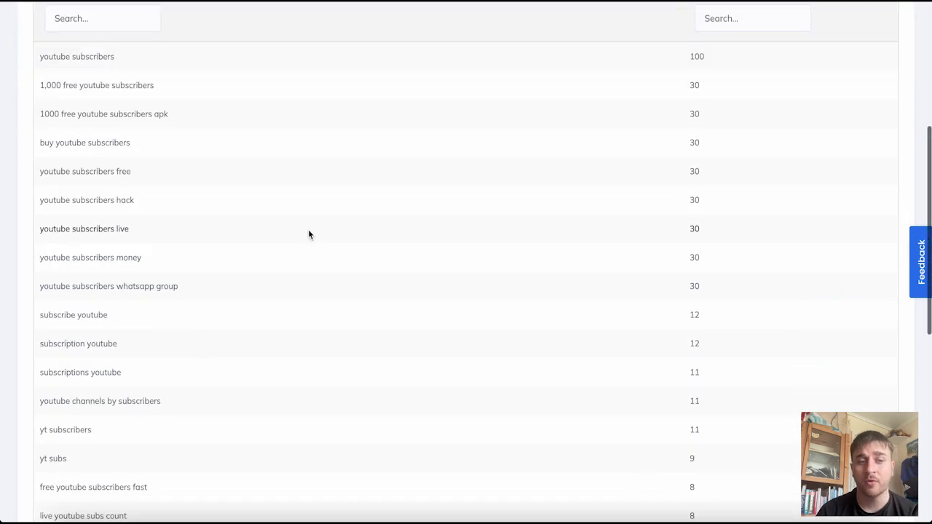
scroll(308, 232, down, 6)
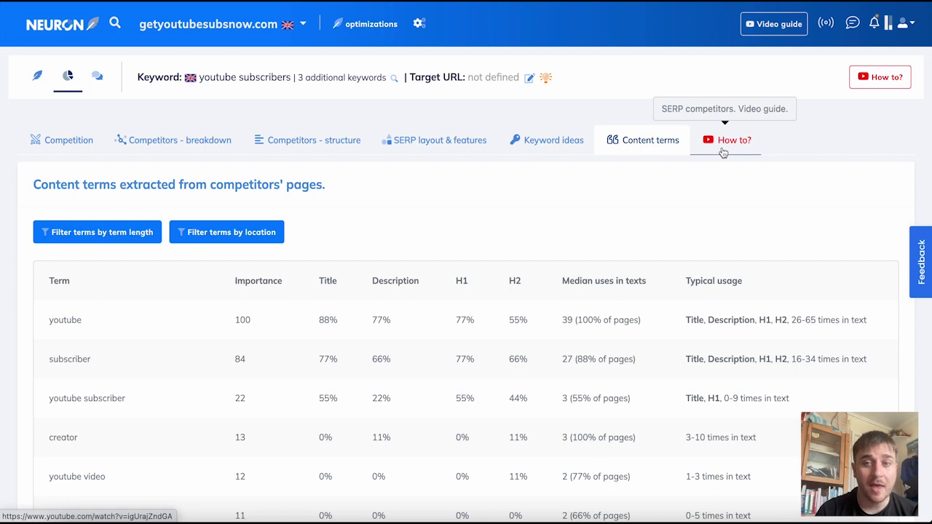
Step: Glance at comments and content terms, then mark the youtube subscribers text as done, confirming Yes
click(98, 77)
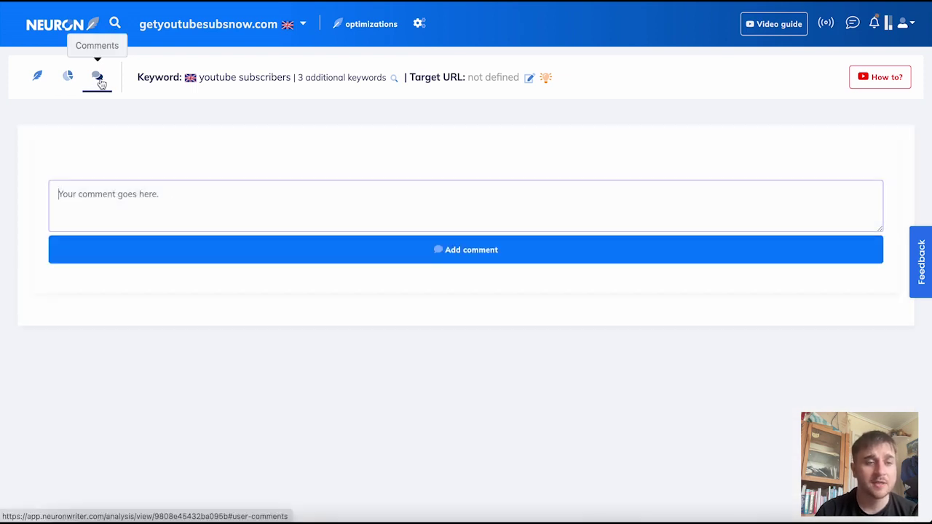
click(37, 76)
click(68, 77)
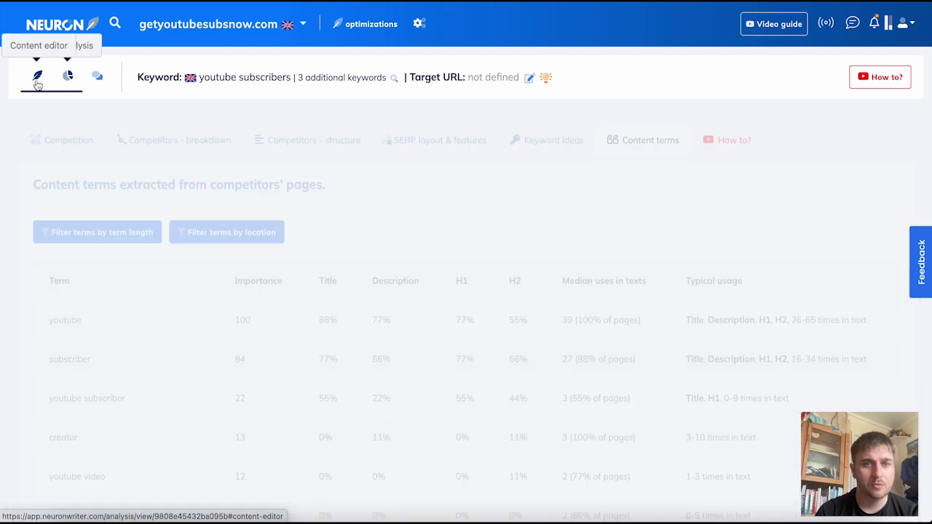
click(37, 77)
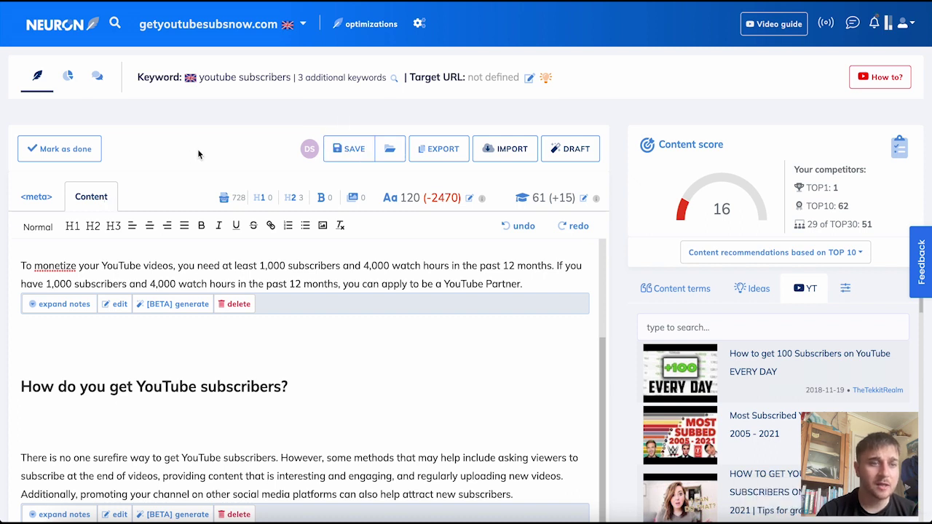
click(64, 149)
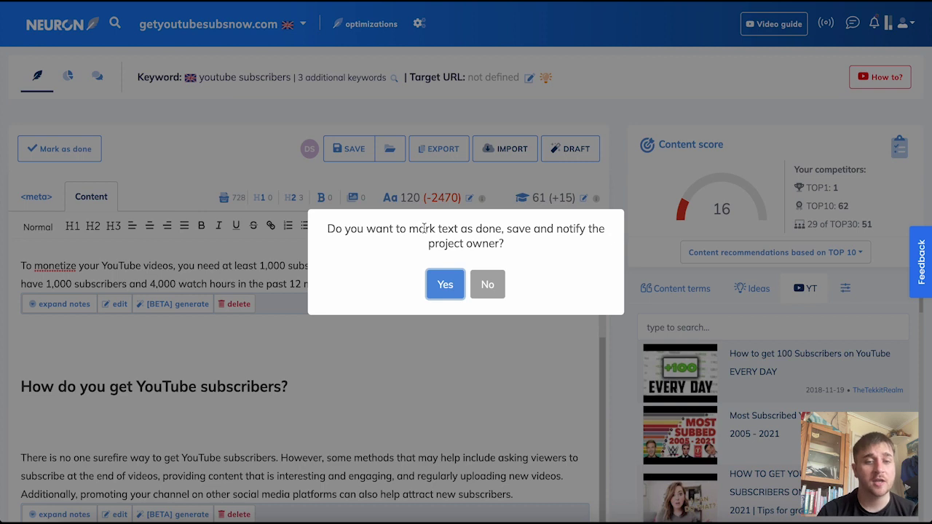
click(445, 284)
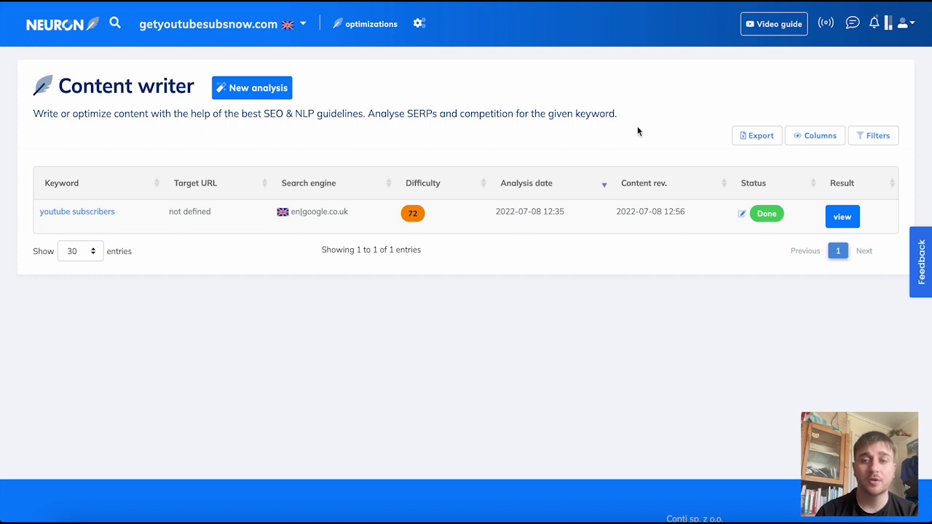
click(877, 138)
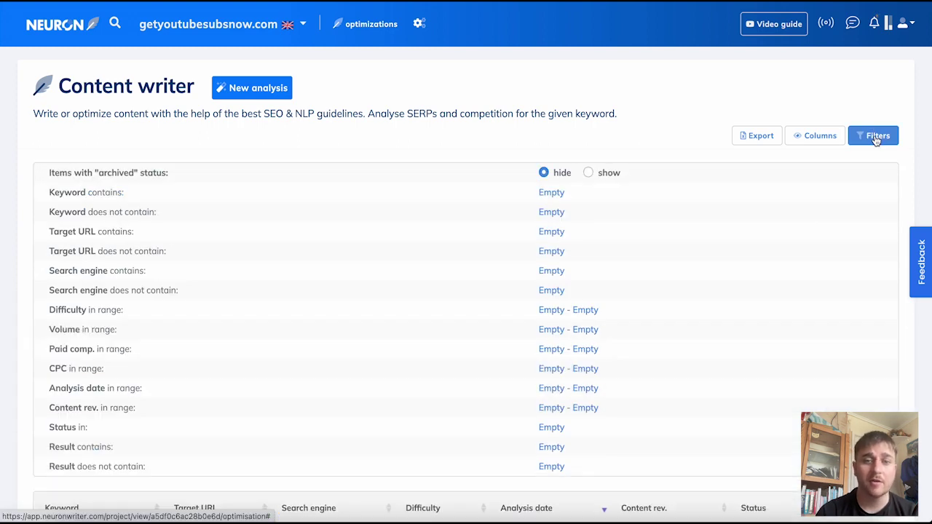
click(867, 140)
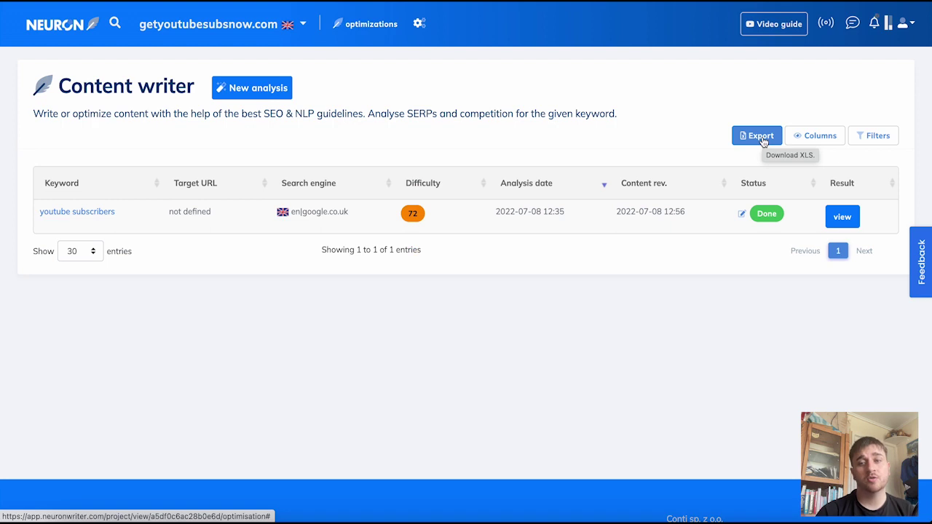